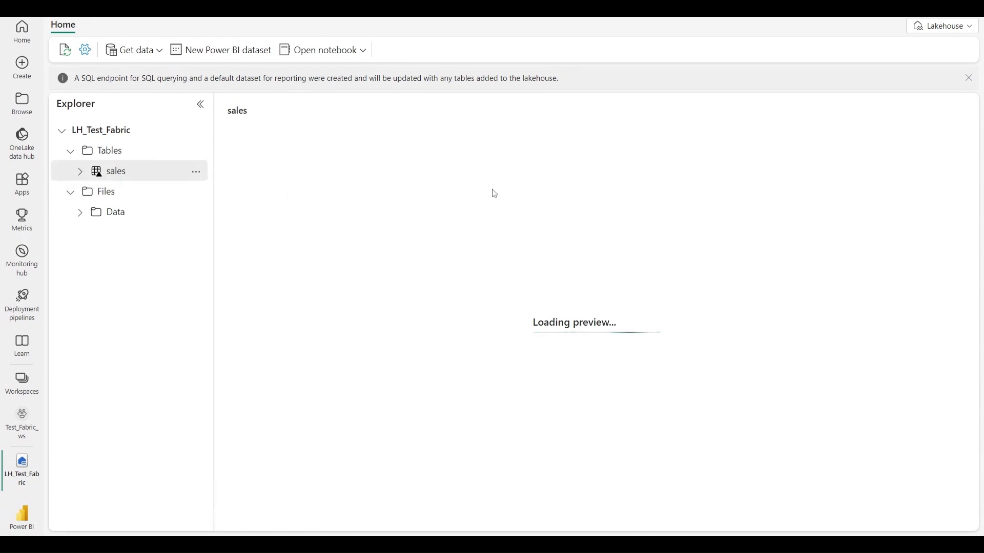
# Examine the columns and preview rows of the sales table in the LH_Test_Fabric lakehouse.
pyautogui.click(80, 173)
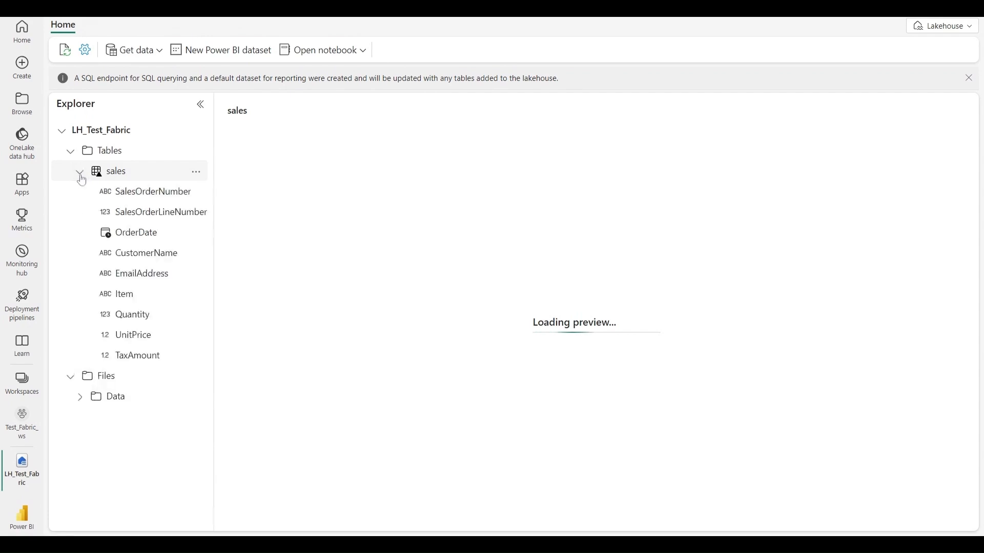
pyautogui.click(81, 176)
pyautogui.click(80, 176)
pyautogui.click(81, 175)
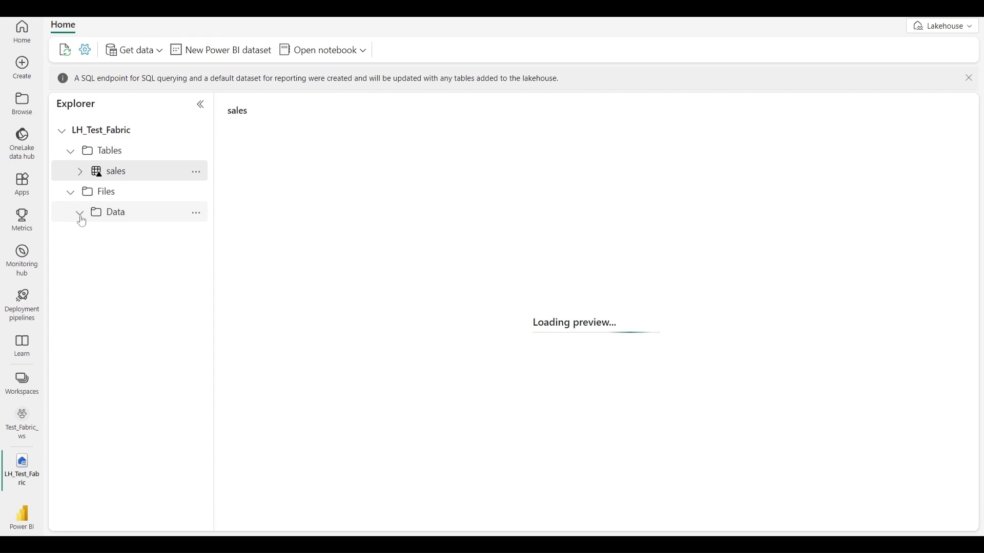
pyautogui.click(71, 193)
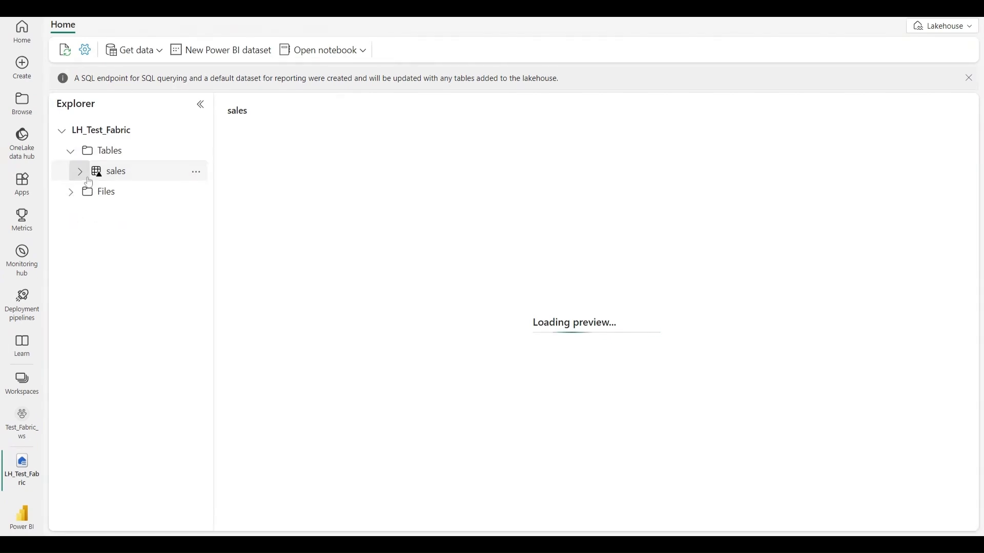
pyautogui.click(81, 173)
pyautogui.scroll(-3, 618, 212)
pyautogui.scroll(3, 616, 212)
pyautogui.scroll(-20, 615, 211)
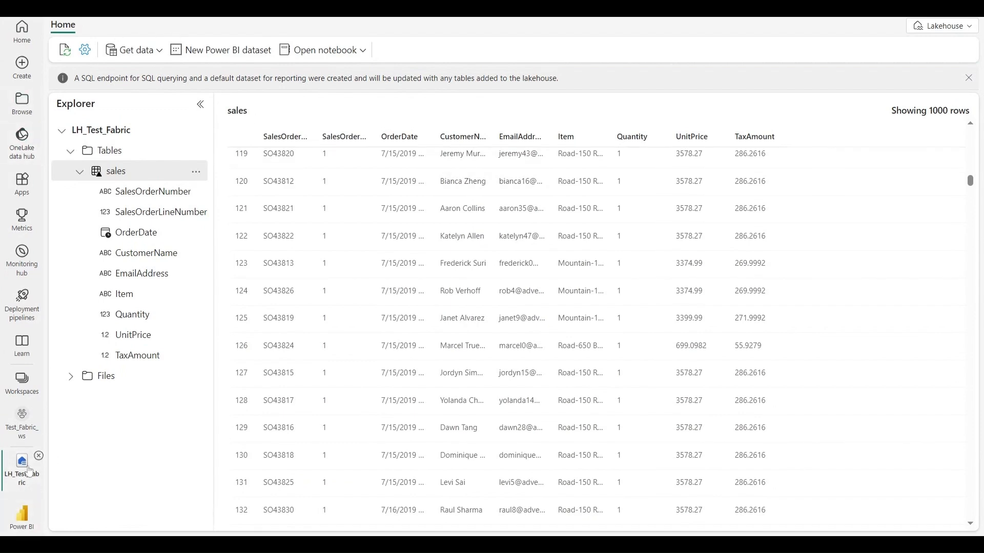
# View the Item Sales Report from the Test_Fabric_ws workspace, then leave the report.
pyautogui.click(30, 416)
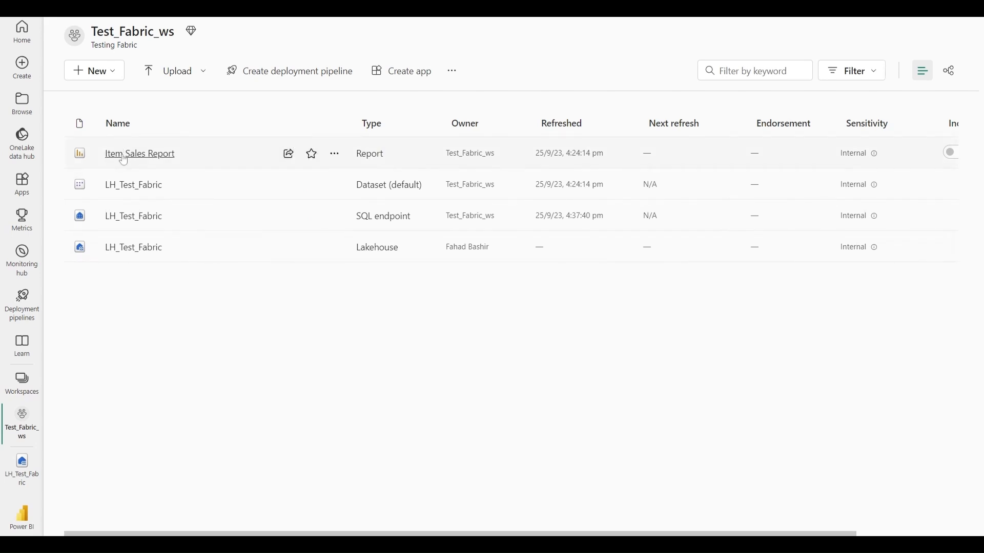
pyautogui.click(124, 155)
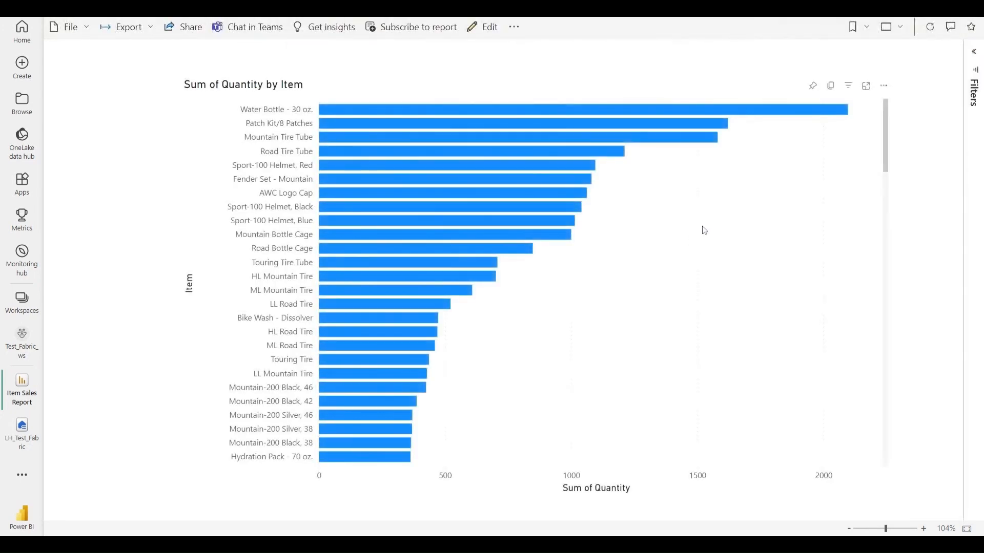
pyautogui.click(17, 345)
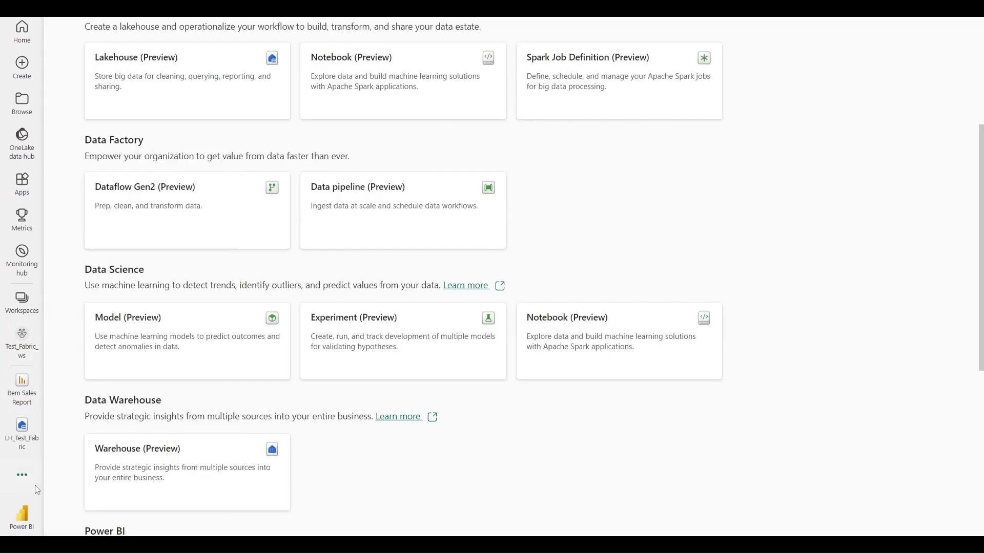
# Switch from the Power BI experience to the Data Factory experience.
pyautogui.click(22, 515)
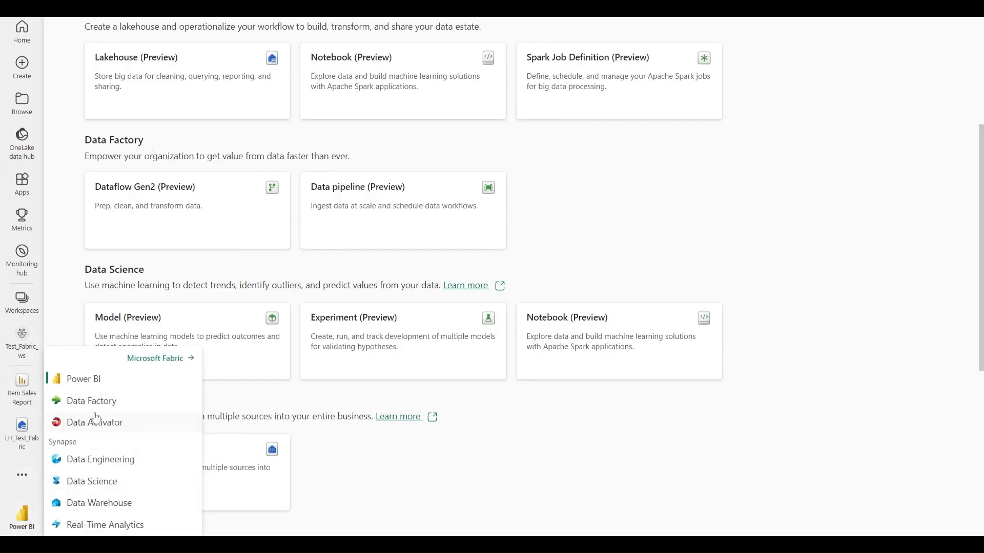
pyautogui.click(95, 404)
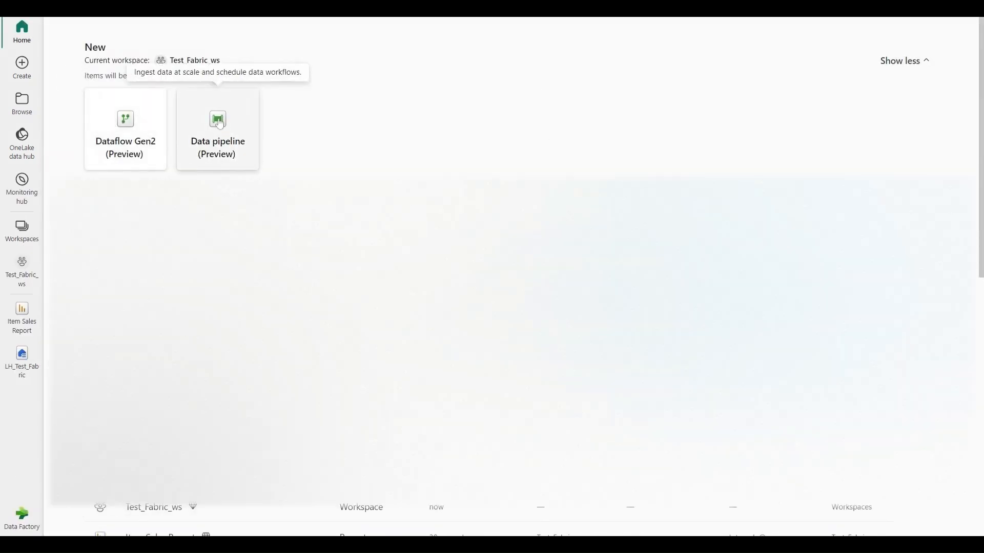
pyautogui.click(20, 529)
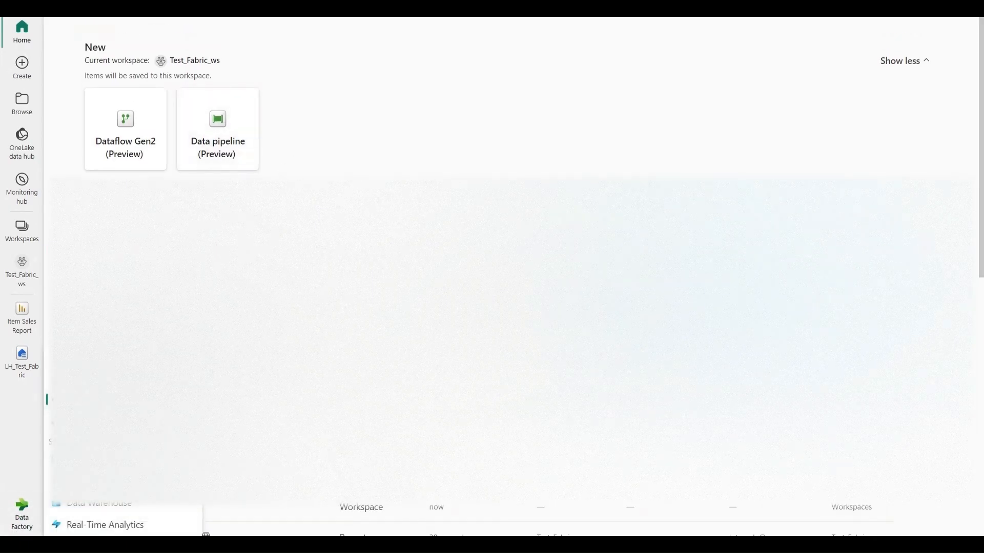
# Start a new data pipeline in the Test_Fabric_ws workspace and name it Sales Data Ingestion.
pyautogui.click(23, 261)
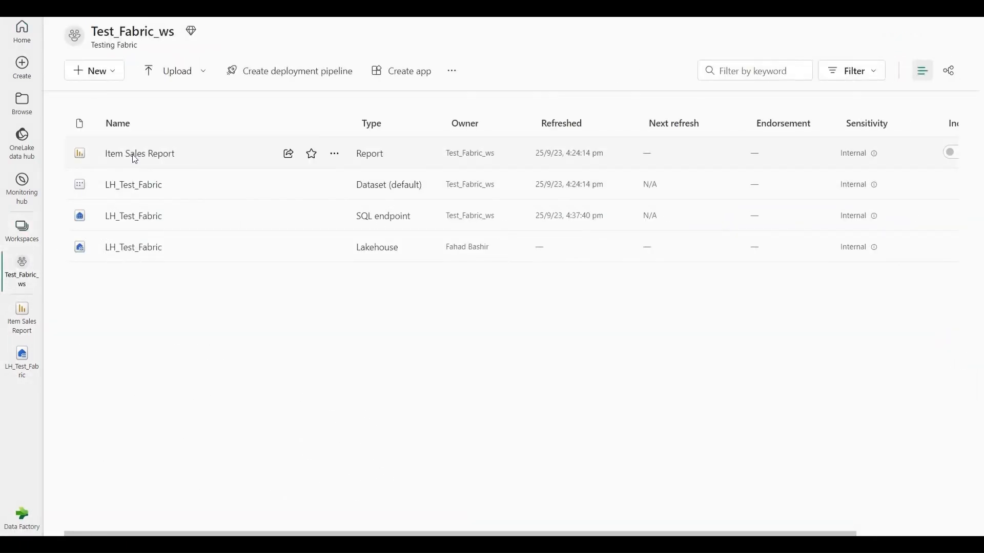
pyautogui.click(124, 77)
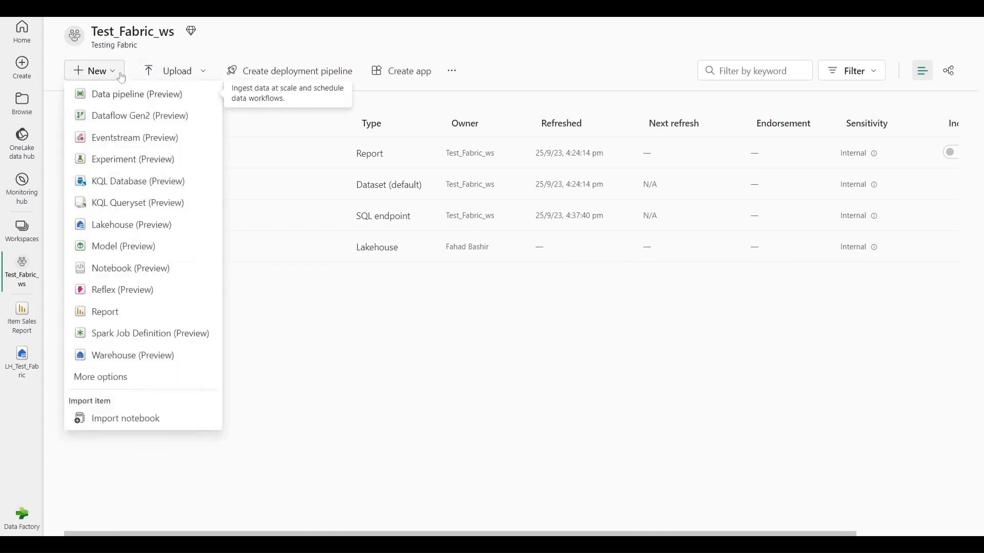
pyautogui.press('Escape')
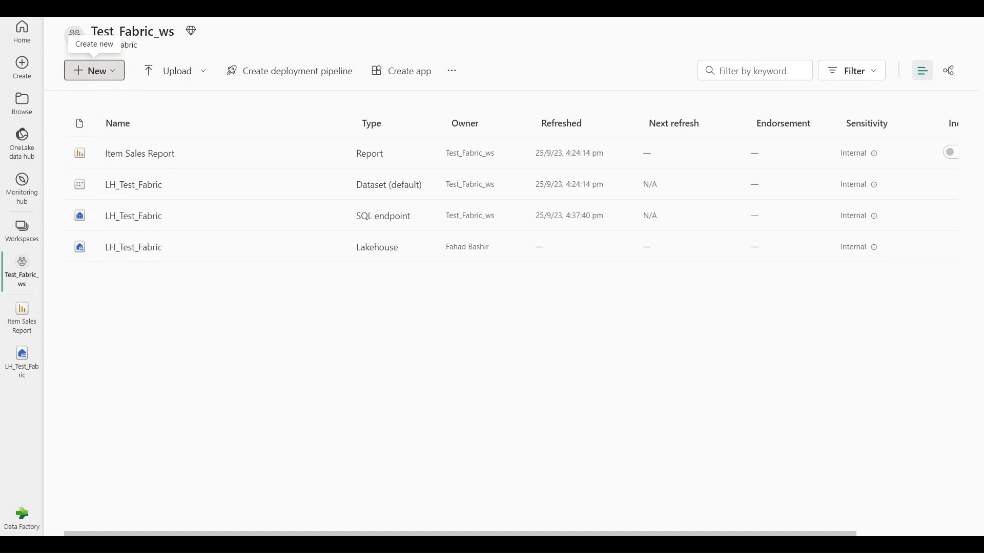
pyautogui.click(114, 74)
pyautogui.click(117, 95)
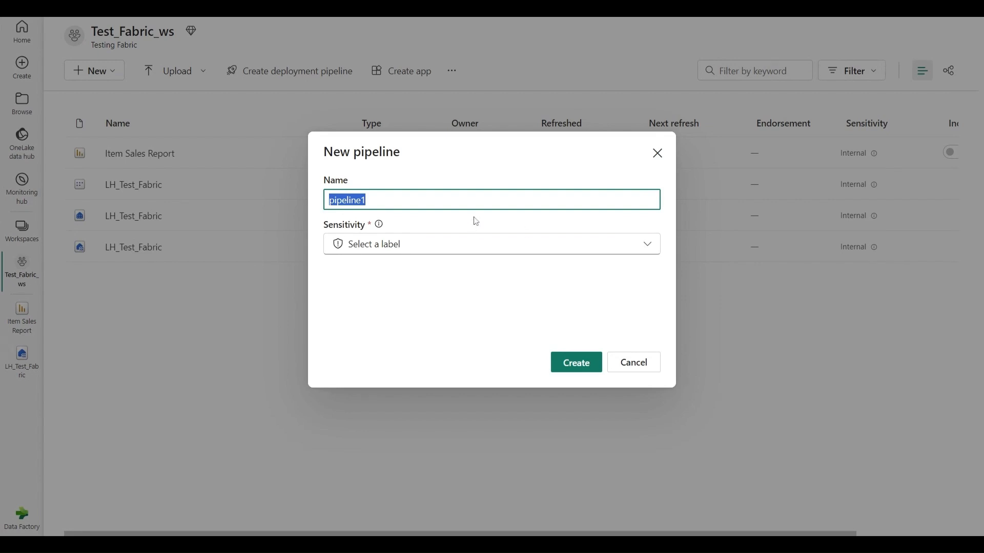
pyautogui.write('In')
pyautogui.press('BackSpace')
pyautogui.write('Sales Data Inge')
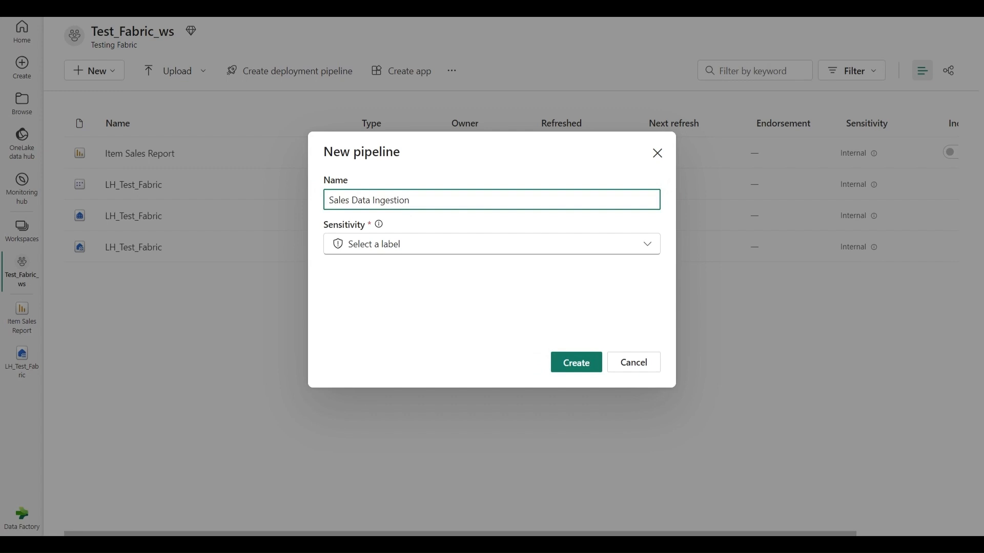
# Set the new pipeline's sensitivity label to Internal and create the pipeline.
pyautogui.click(491, 250)
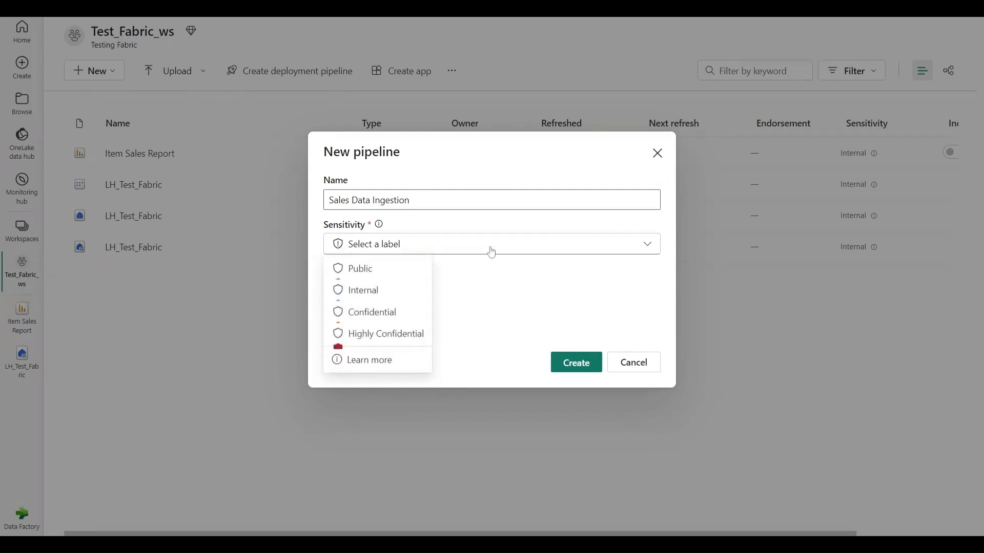
pyautogui.click(379, 294)
pyautogui.click(576, 362)
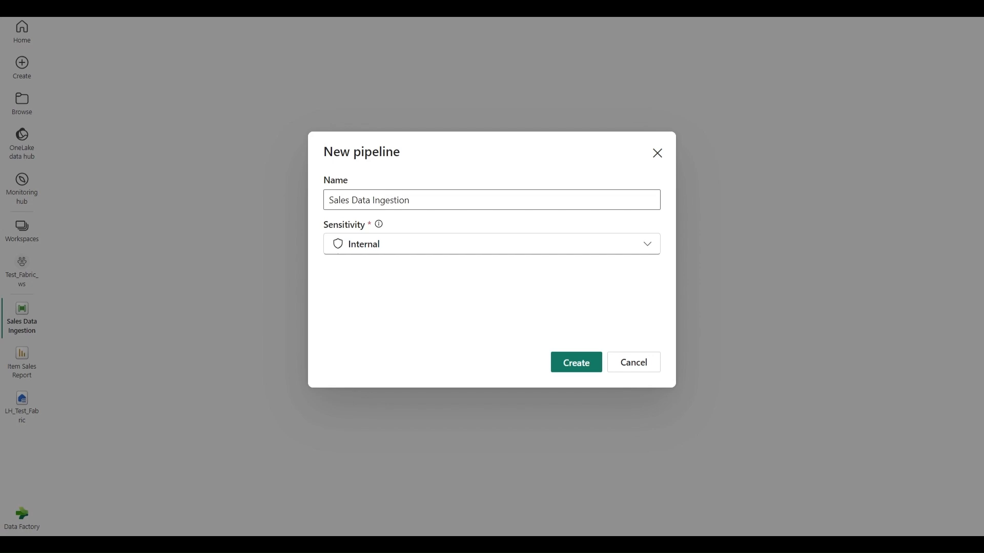
pyautogui.click(575, 364)
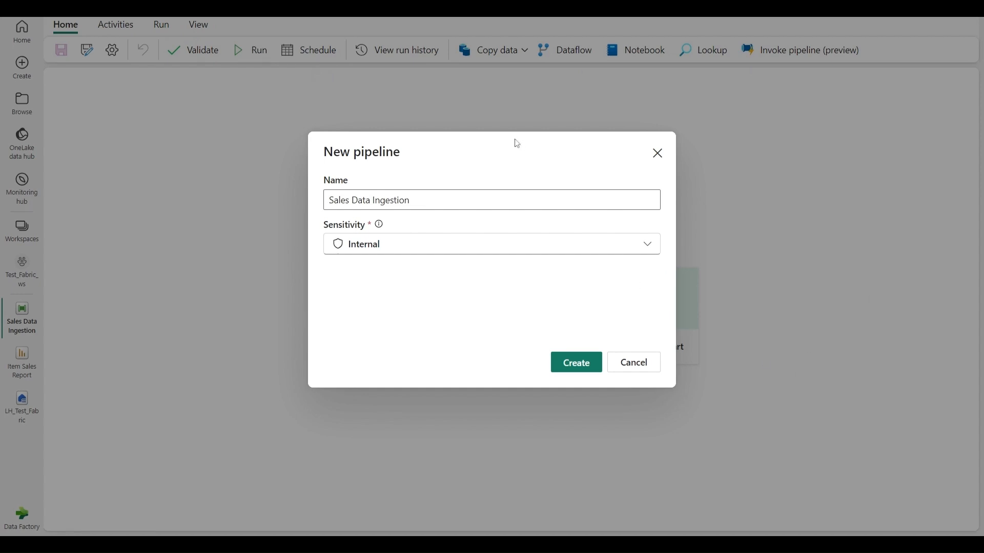
# Dismiss the lingering New pipeline dialog and reopen the Sales Data Ingestion pipeline from the Test_Fabric_ws workspace.
pyautogui.moveTo(515, 139); pyautogui.dragTo(583, 178)
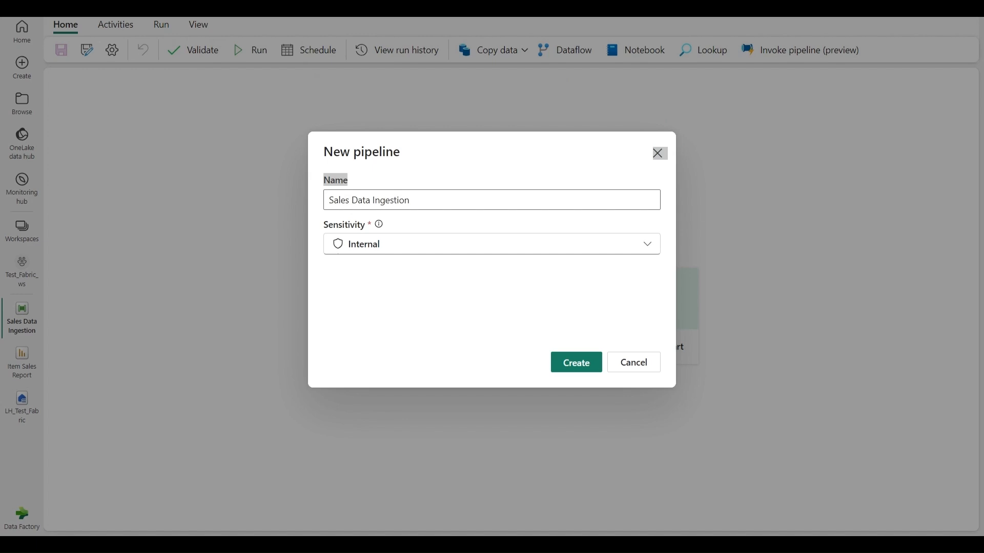
pyautogui.click(604, 155)
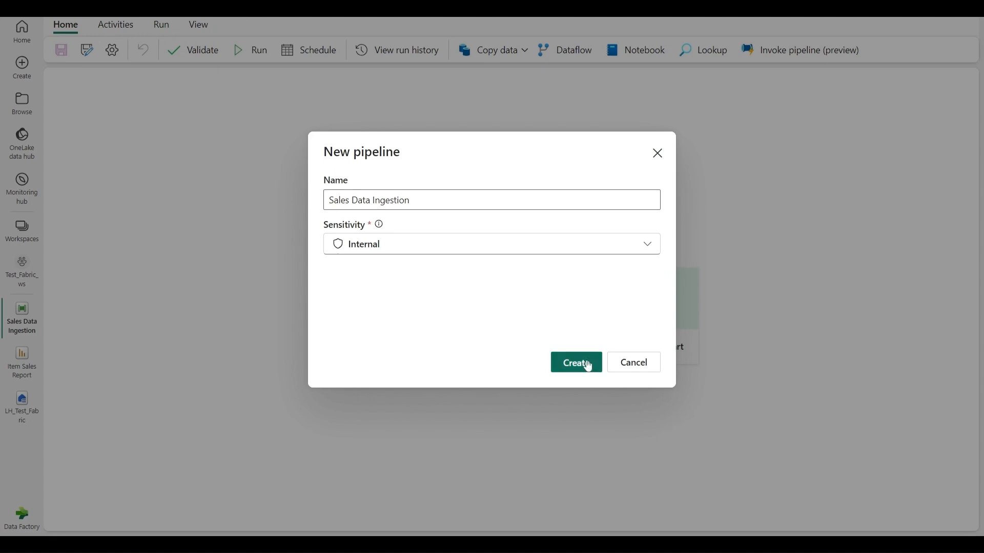
pyautogui.click(634, 366)
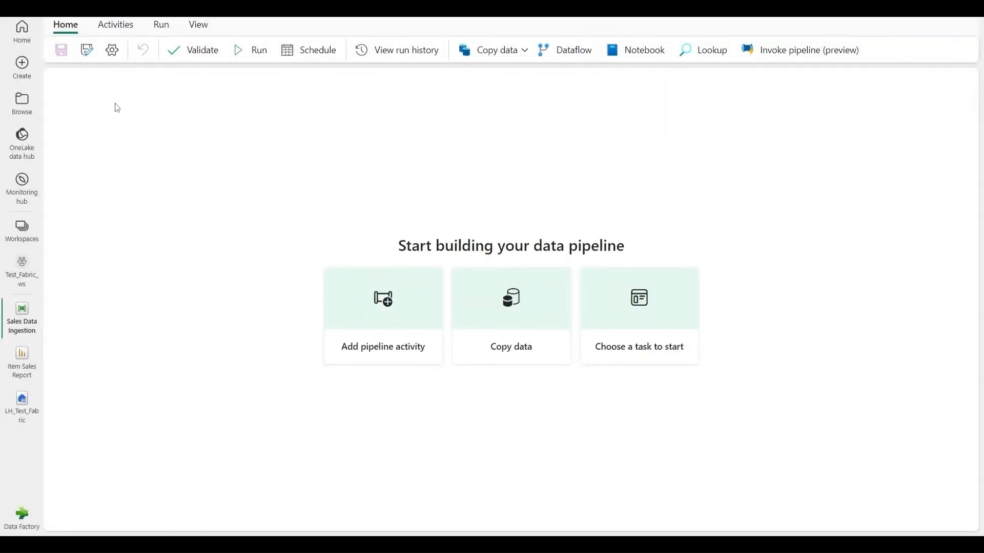
pyautogui.click(22, 267)
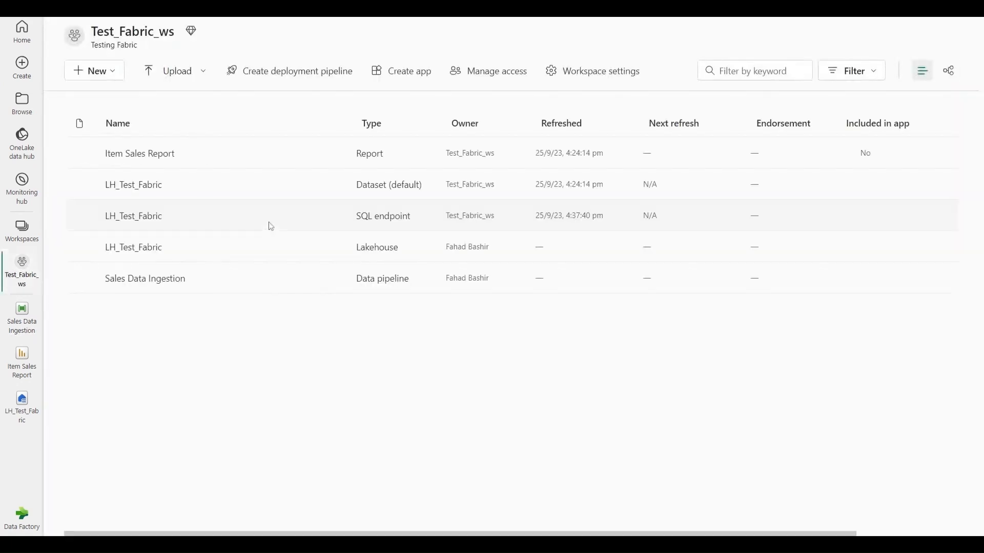
pyautogui.click(125, 282)
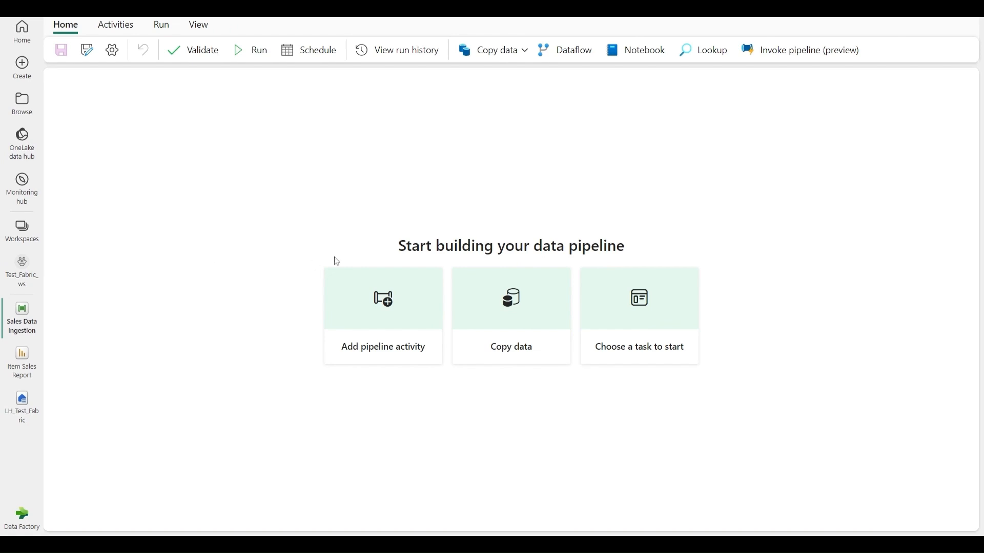
# Review the pipeline editor's activity, run and view commands, including the additional activities and the Copy data options.
pyautogui.click(115, 26)
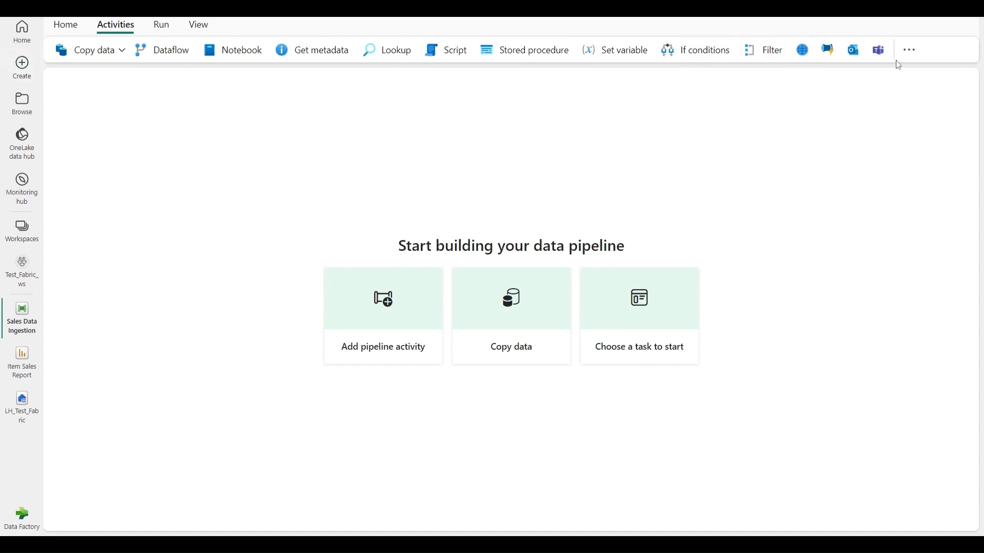
pyautogui.click(163, 26)
pyautogui.click(198, 27)
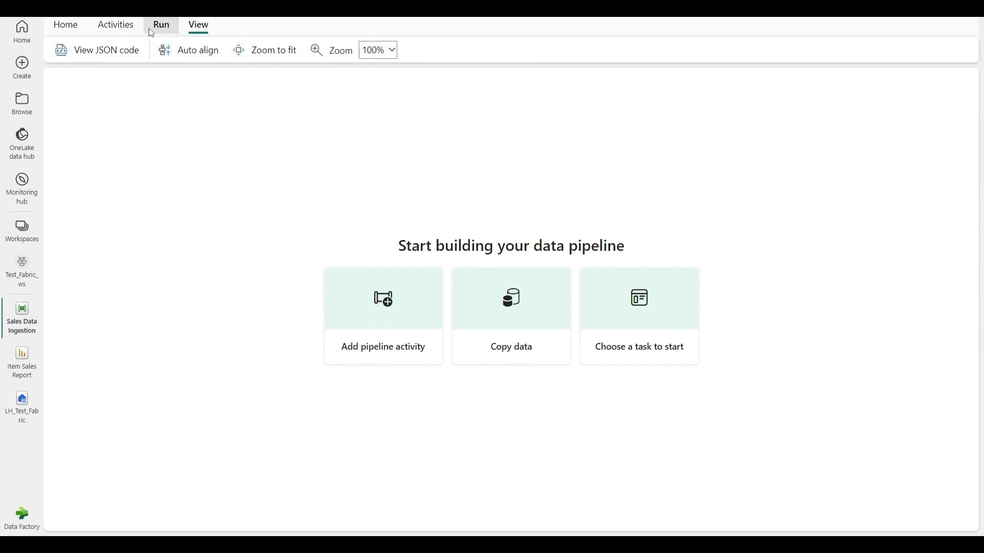
pyautogui.click(163, 27)
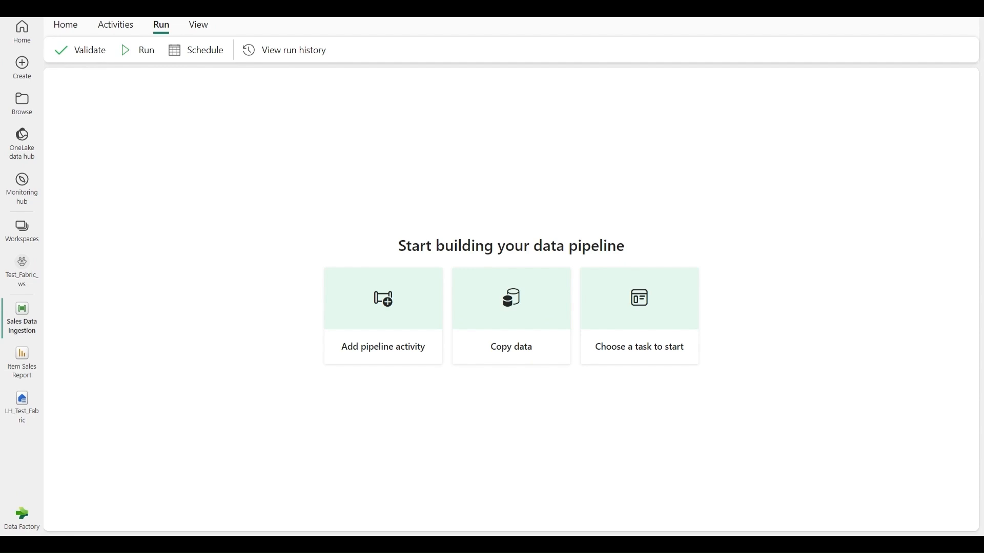
pyautogui.click(115, 25)
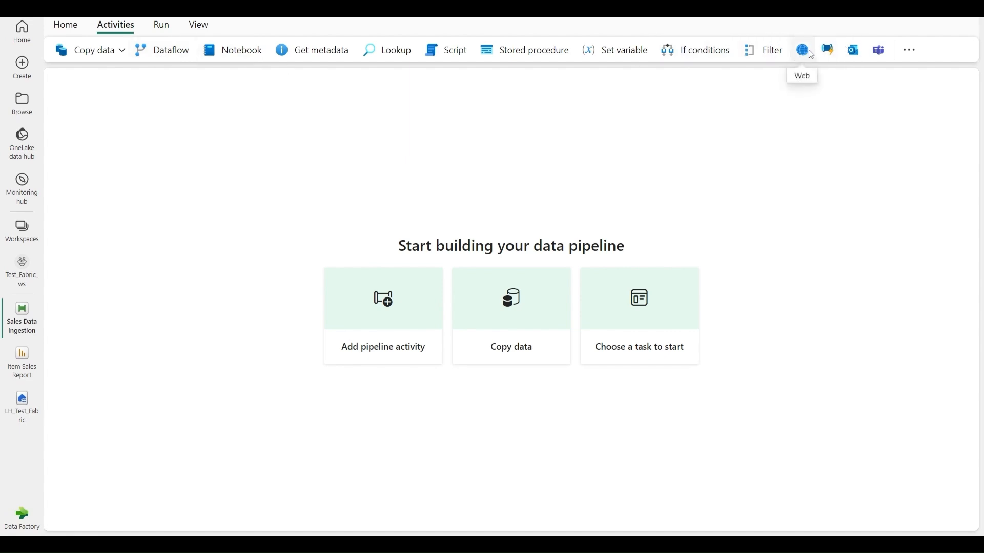
pyautogui.click(920, 60)
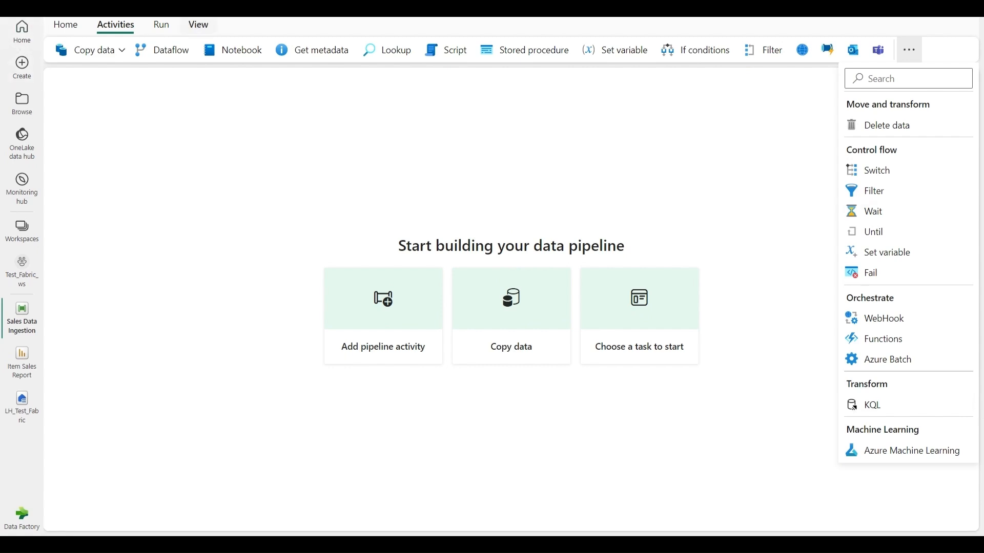
pyautogui.click(121, 51)
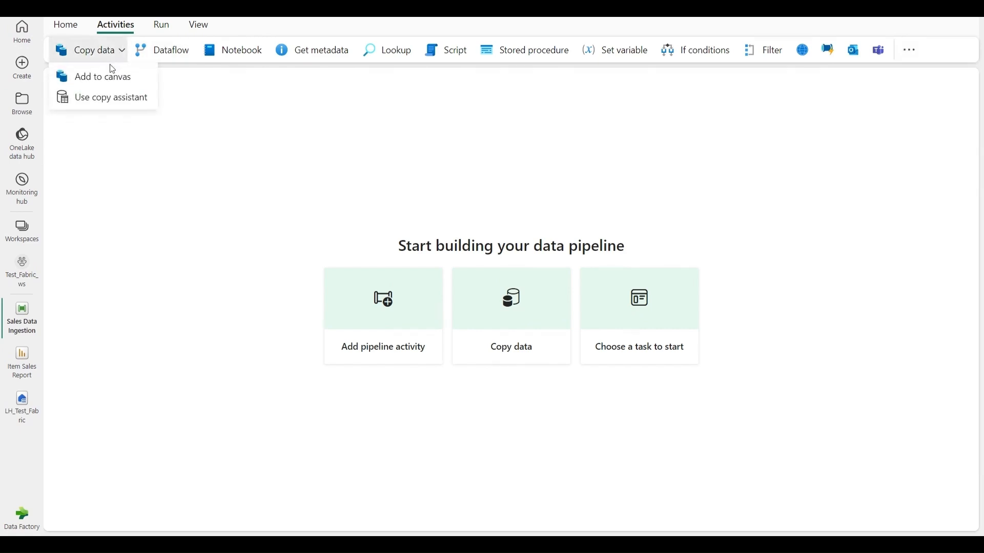
pyautogui.click(217, 278)
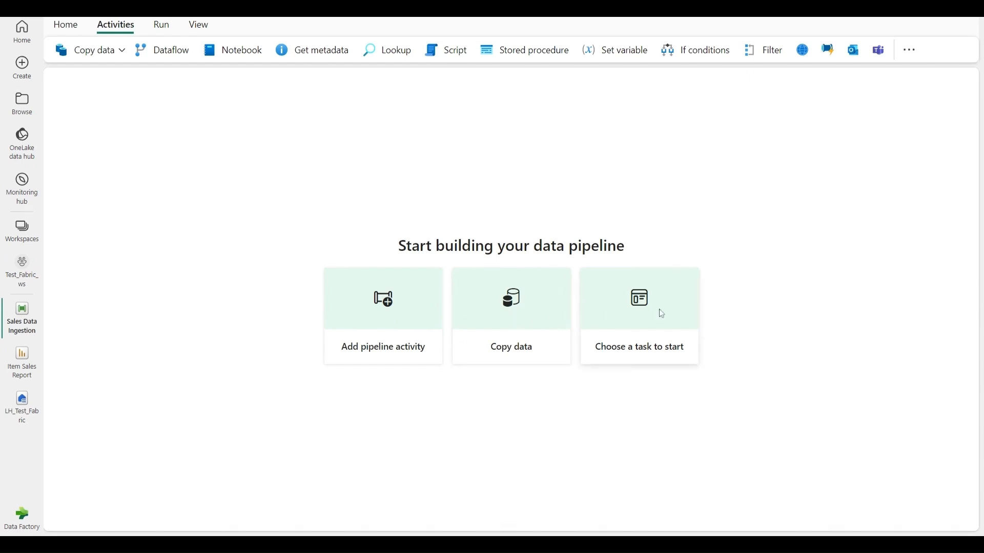
# Open the pipeline task templates and look through the available copy, move and delete templates.
pyautogui.click(642, 312)
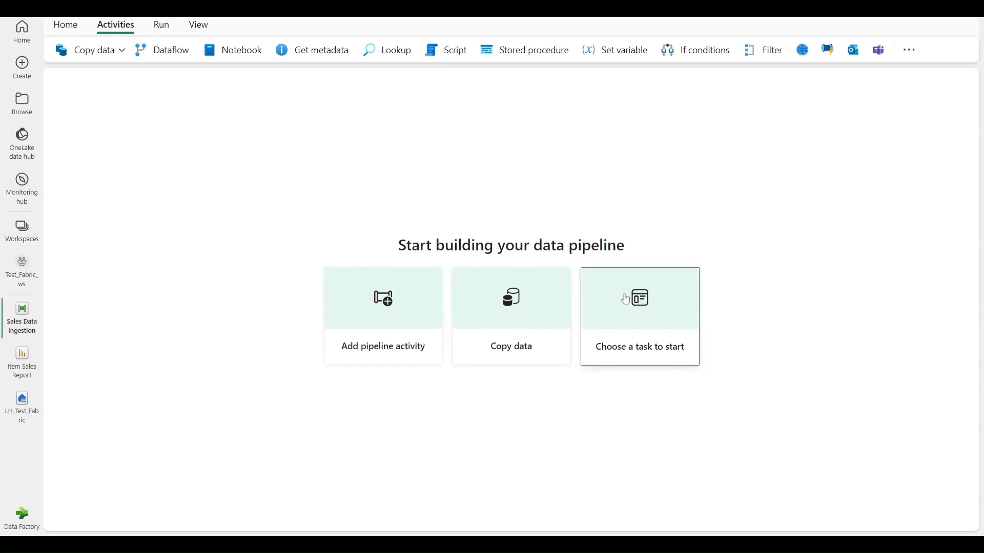
pyautogui.click(530, 330)
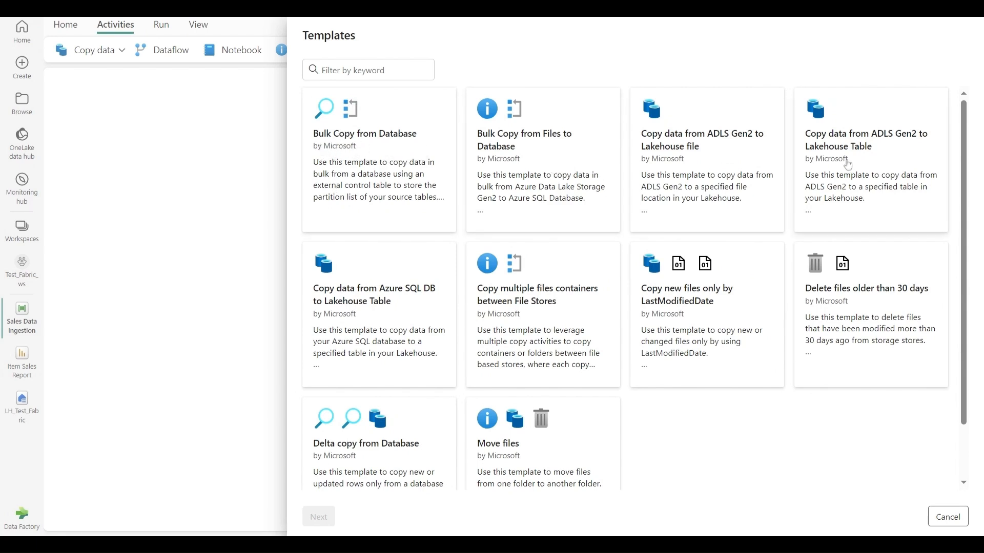
pyautogui.scroll(-1, 885, 241)
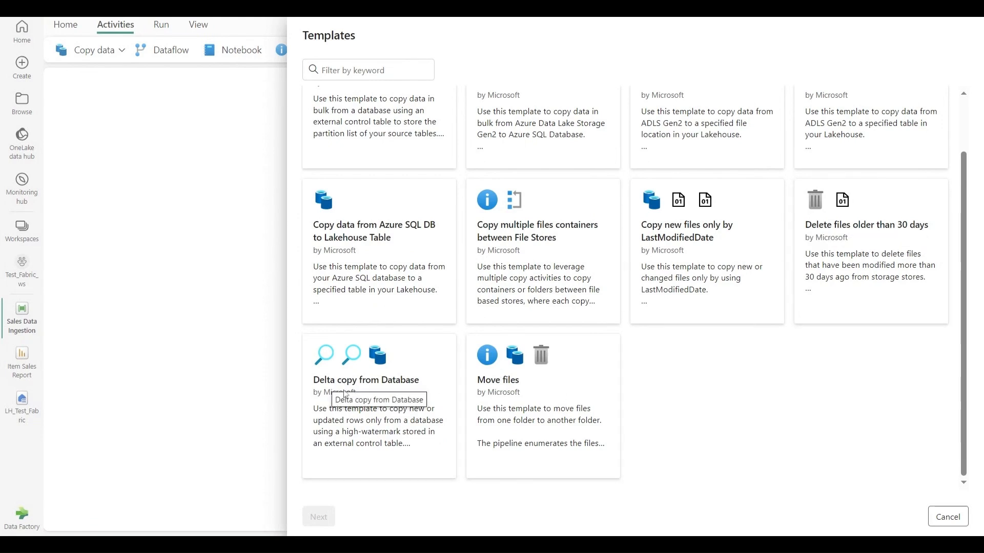
pyautogui.scroll(1, 589, 425)
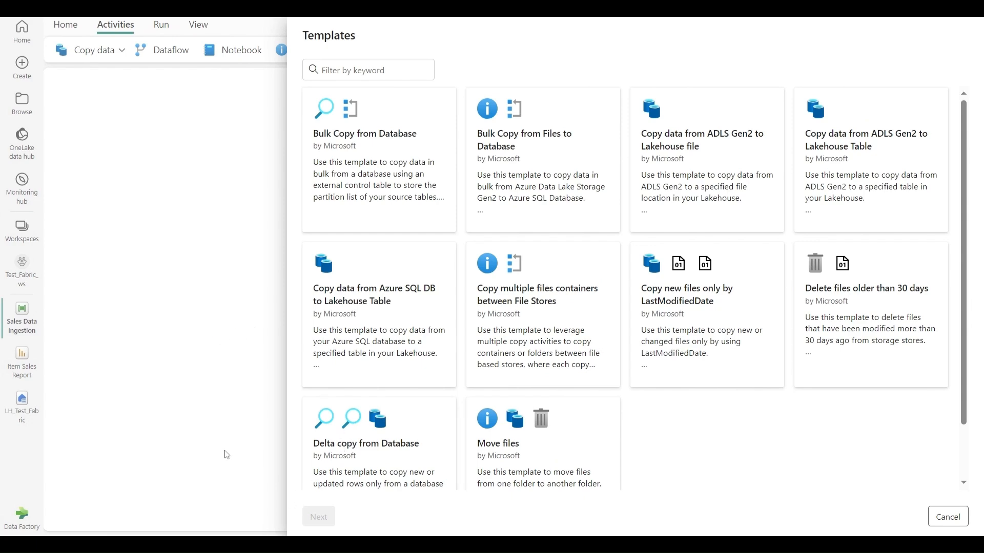
pyautogui.scroll(-1, 814, 398)
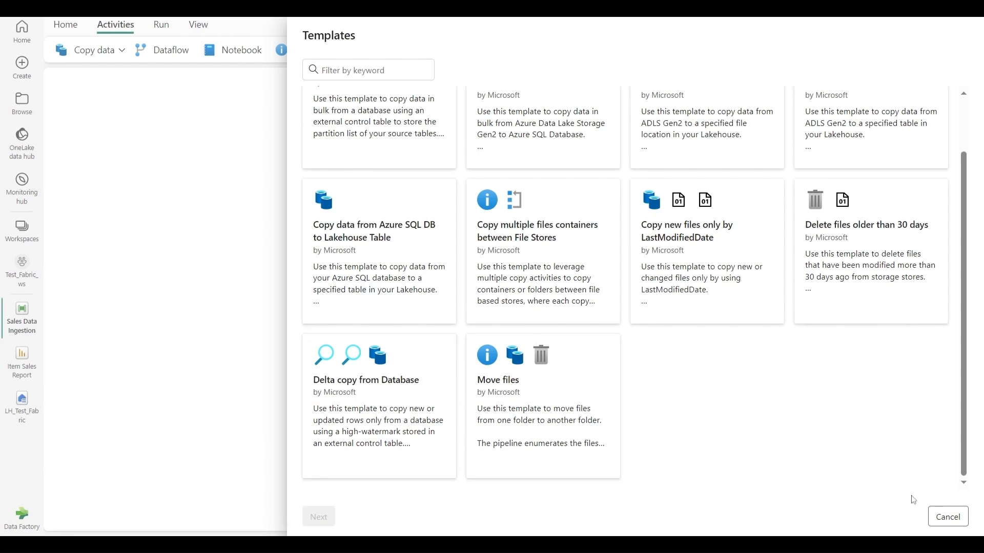
# Close the task templates and start the Copy data assistant for the pipeline.
pyautogui.click(947, 517)
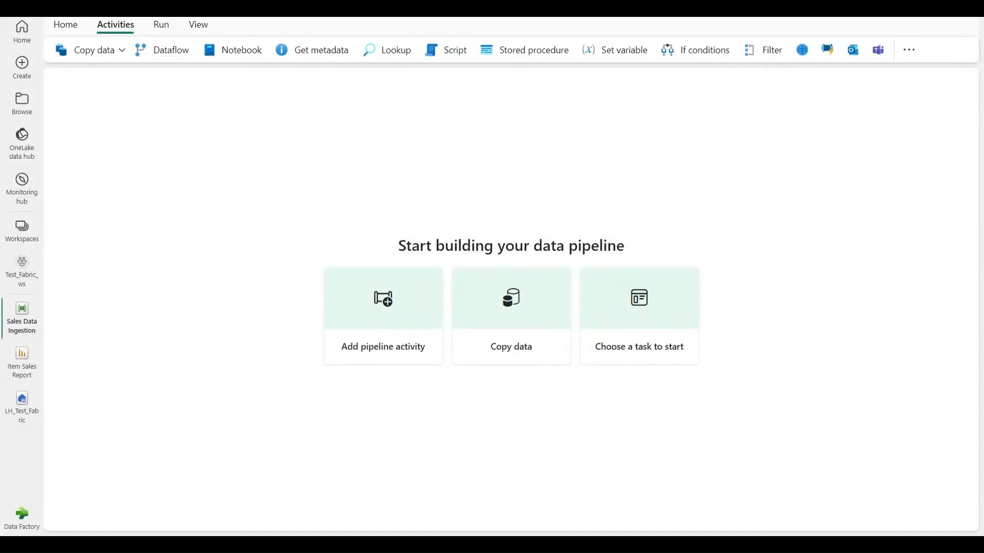
pyautogui.click(121, 55)
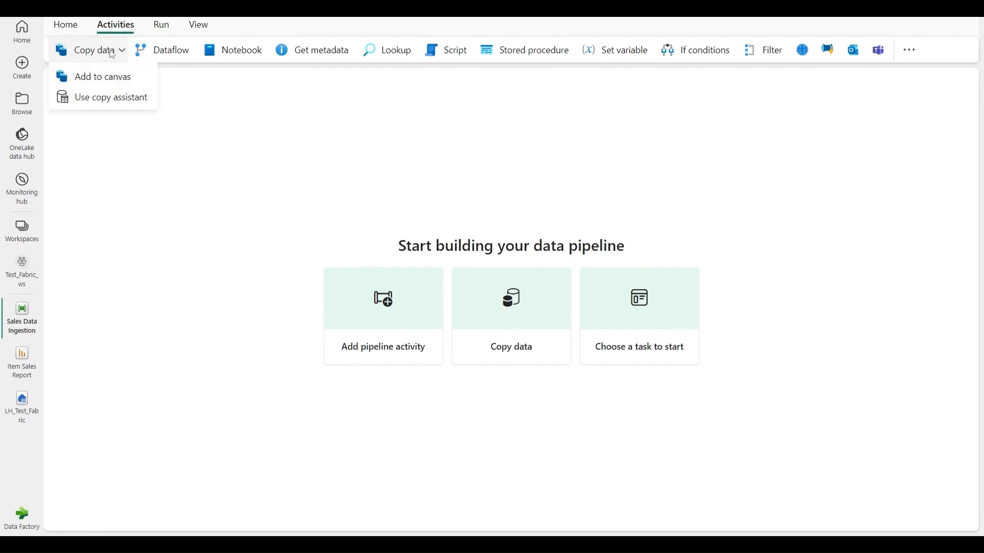
pyautogui.click(66, 24)
pyautogui.click(113, 26)
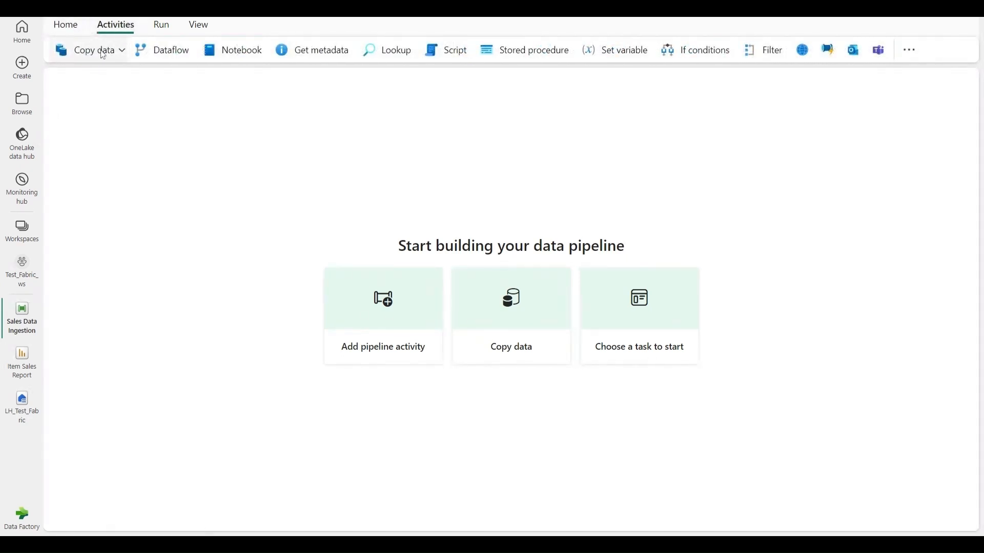
pyautogui.click(102, 50)
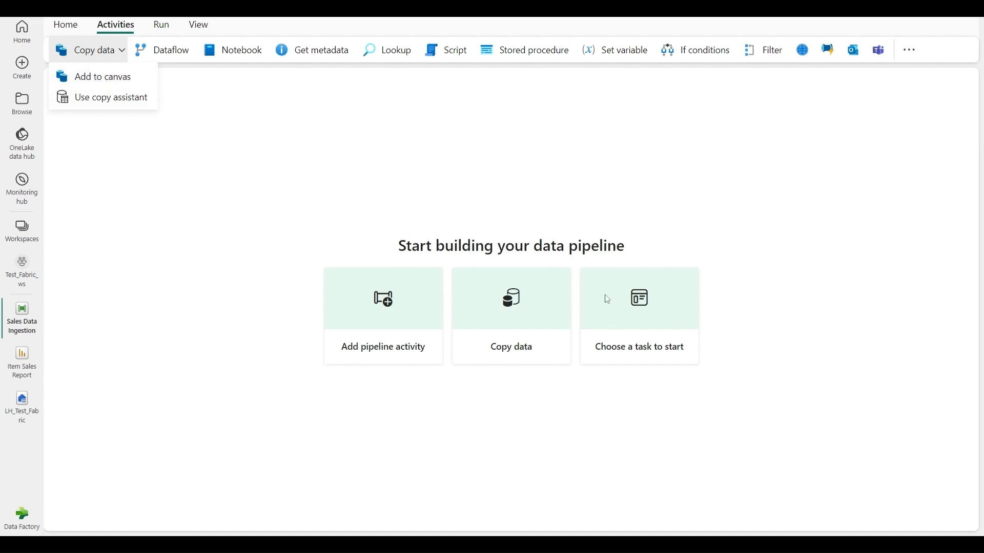
pyautogui.click(527, 310)
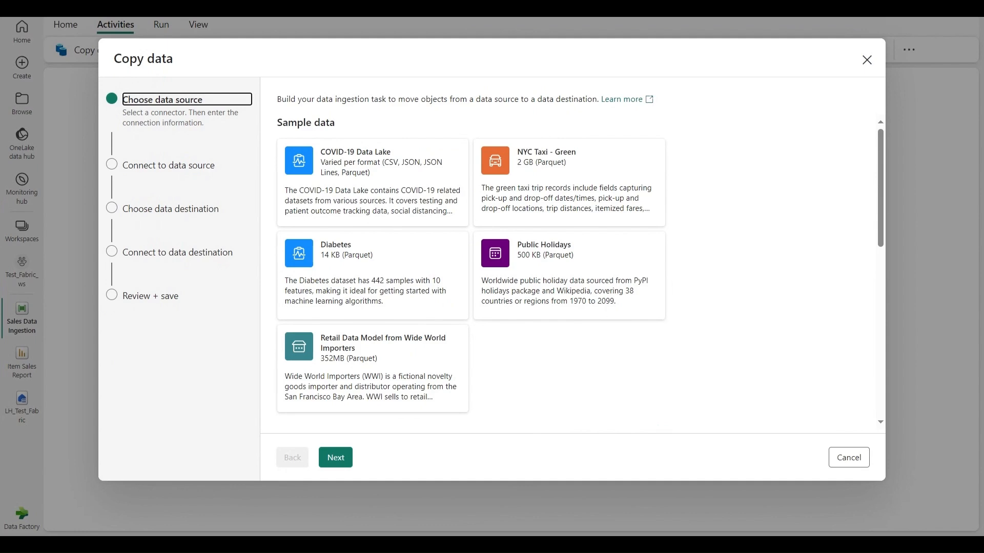
# Look through the sample datasets and data source connectors, filtering the connectors by Database, Azure and all categories.
pyautogui.scroll(-4, 533, 289)
pyautogui.scroll(4, 532, 288)
pyautogui.scroll(-5, 705, 281)
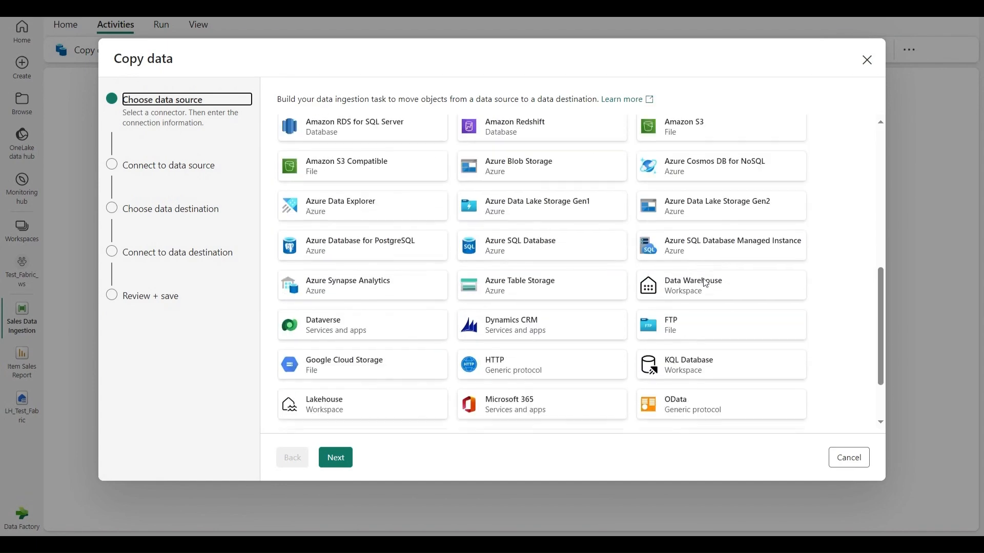
pyautogui.scroll(5, 705, 283)
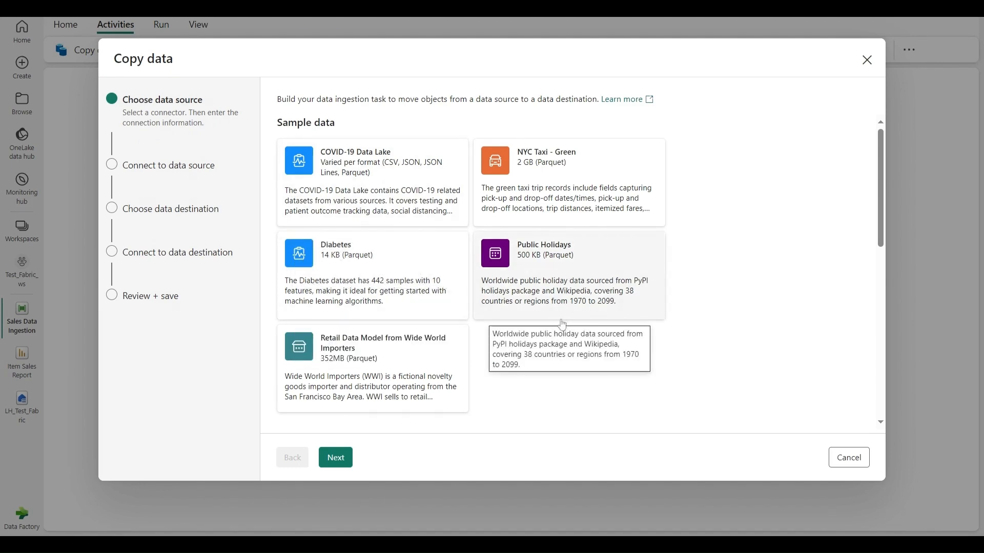
pyautogui.scroll(-8, 563, 325)
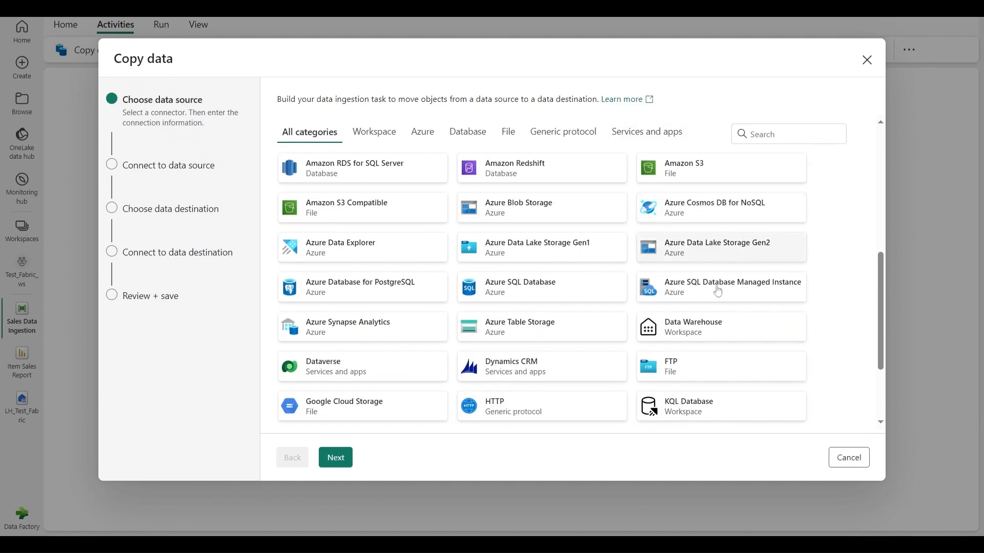
pyautogui.click(467, 131)
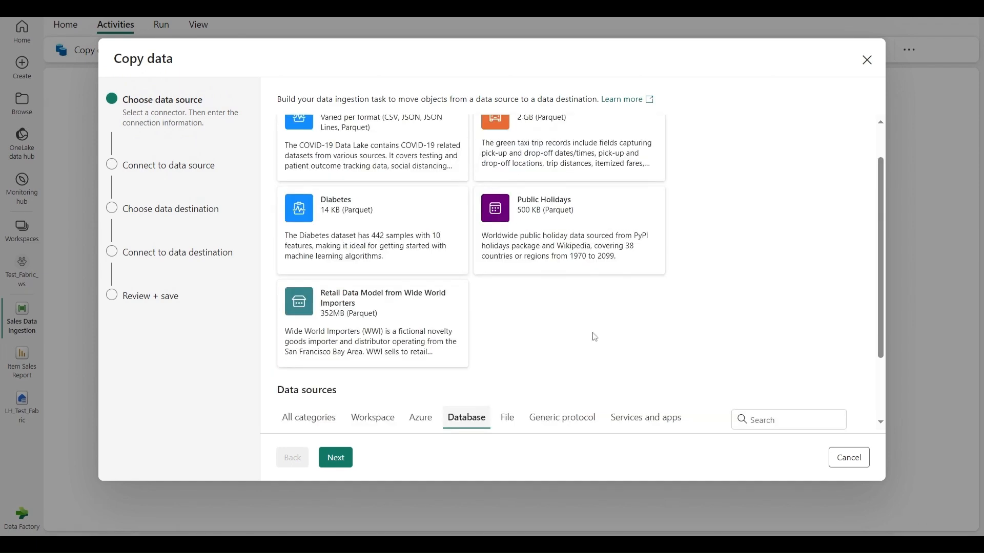
pyautogui.scroll(-2, 598, 324)
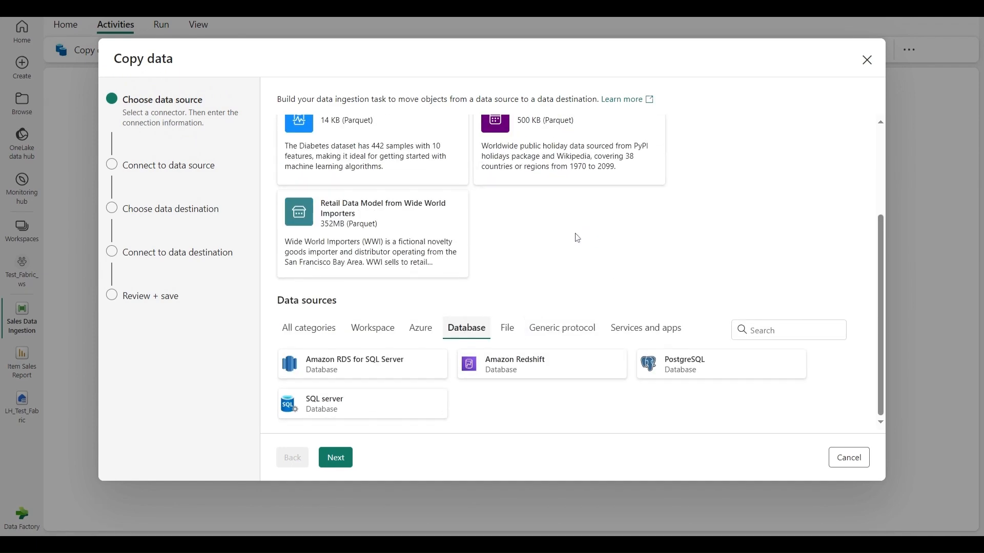
pyautogui.click(413, 410)
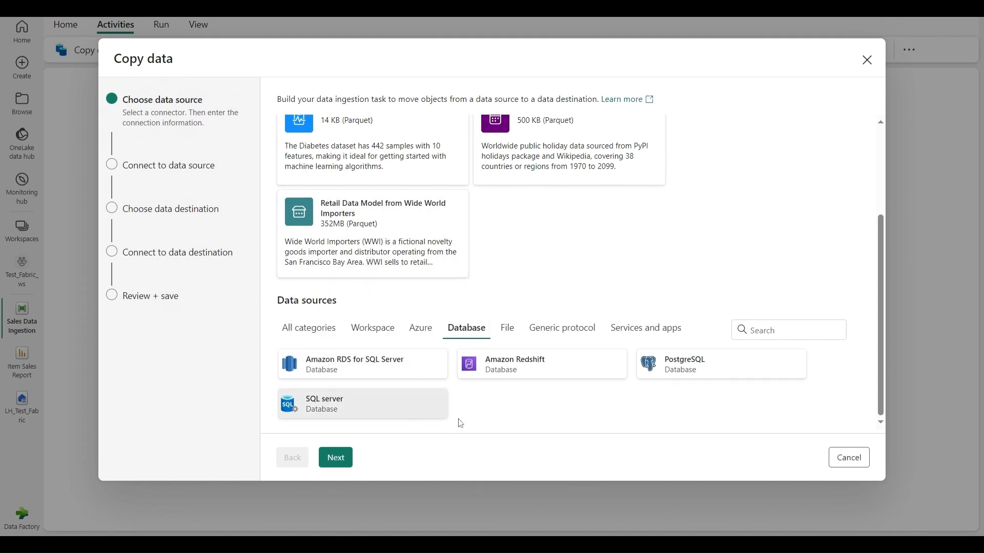
pyautogui.click(417, 331)
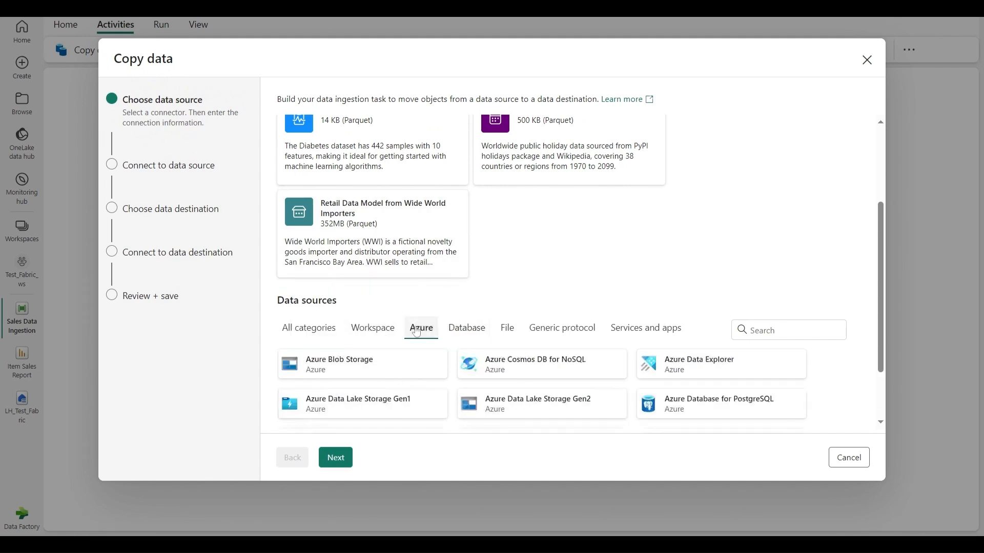
pyautogui.scroll(-2, 612, 333)
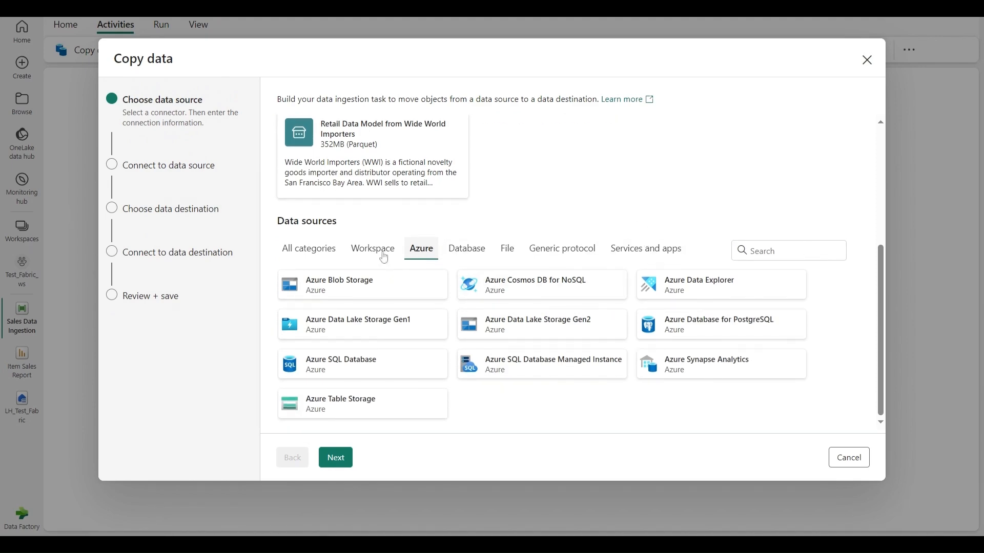
pyautogui.click(322, 252)
pyautogui.scroll(-5, 564, 277)
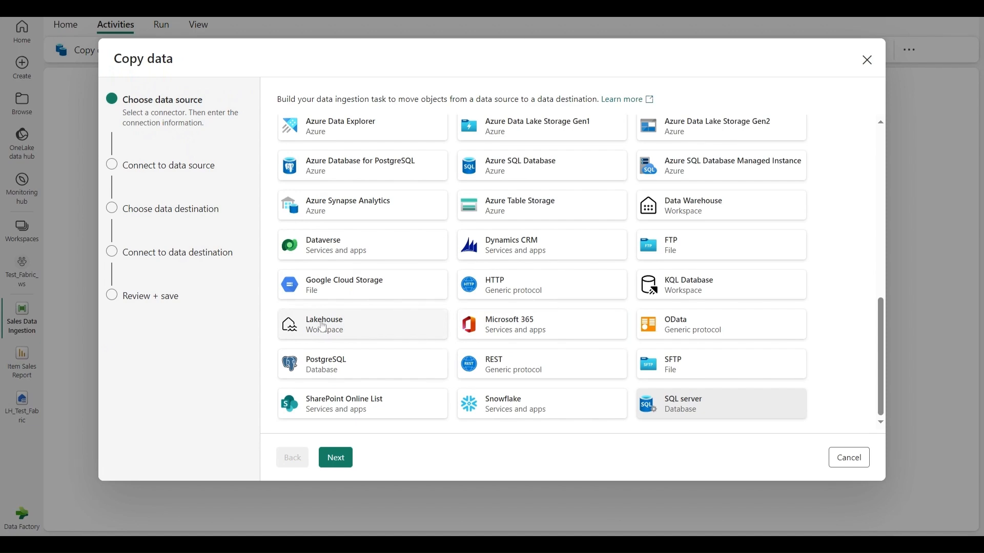
pyautogui.scroll(2, 597, 307)
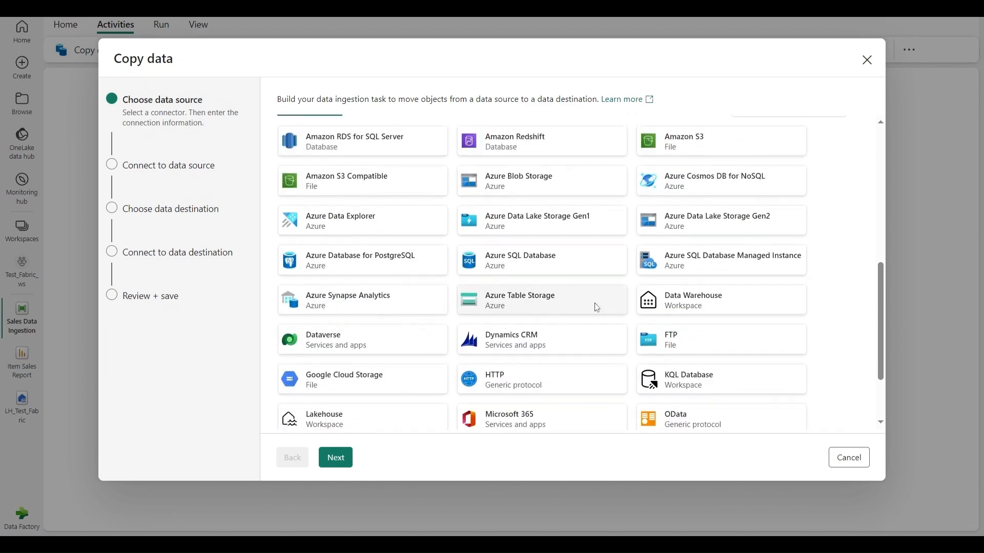
pyautogui.scroll(4, 597, 307)
pyautogui.scroll(-5, 583, 307)
pyautogui.scroll(-1, 581, 277)
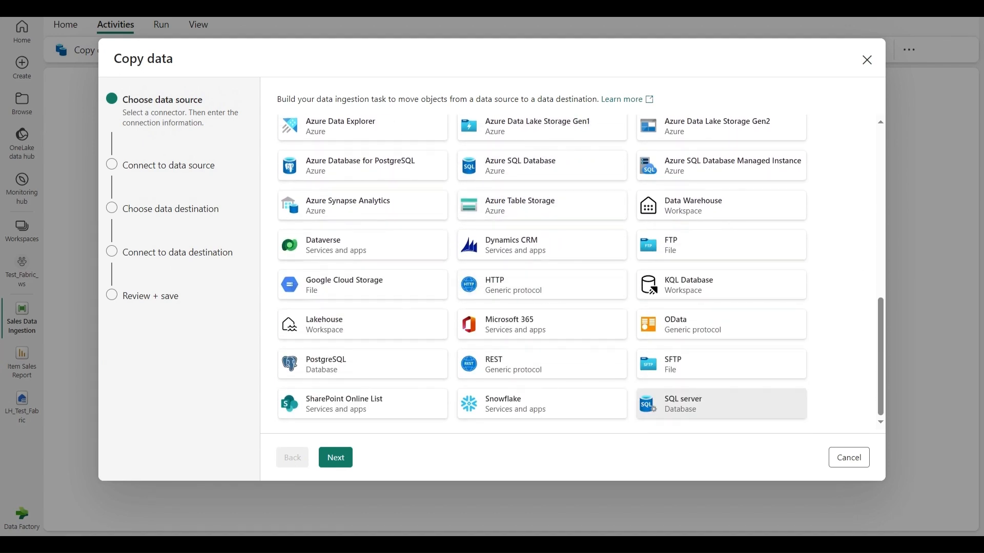
# Choose HTTP as the data source, check the existing connections, and opt to create a new connection.
pyautogui.click(514, 281)
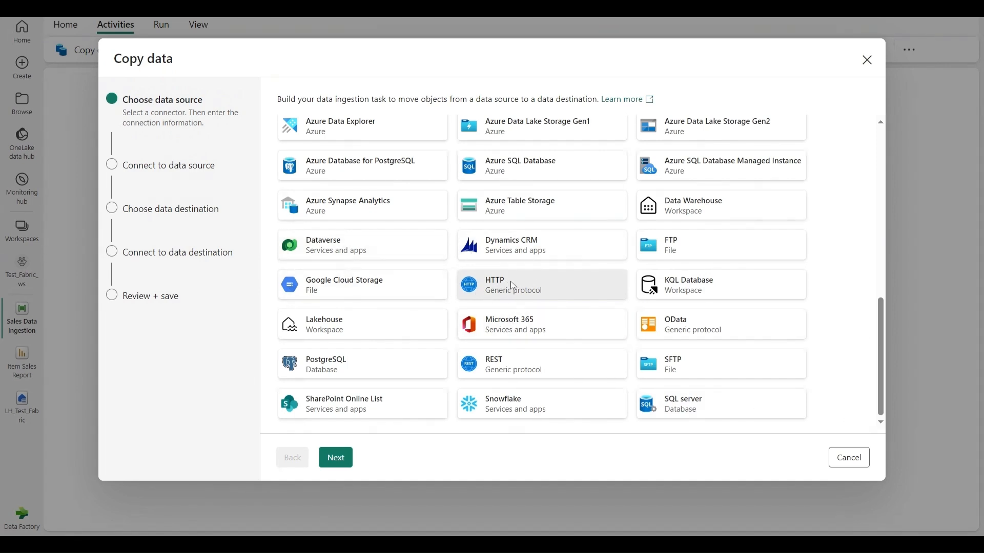
pyautogui.click(340, 459)
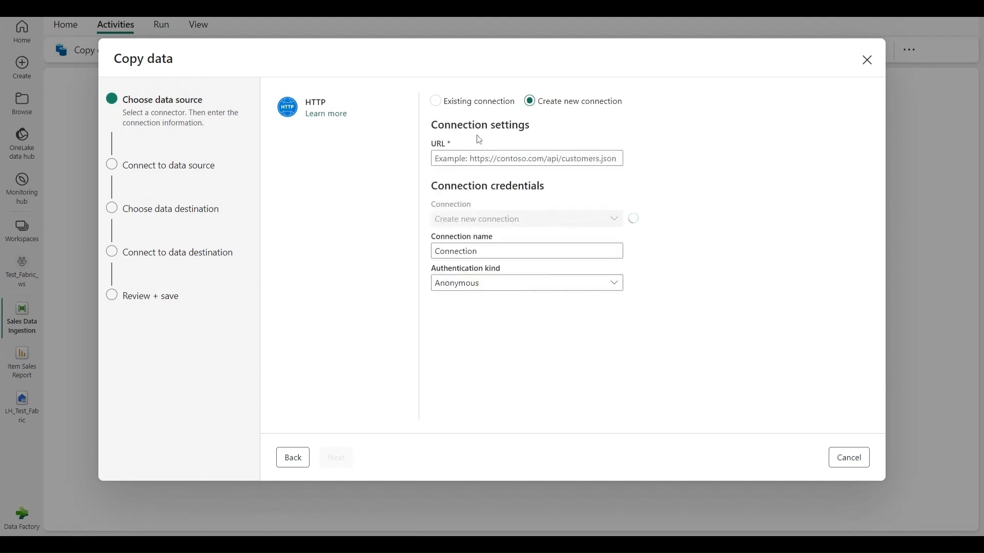
pyautogui.click(455, 109)
pyautogui.click(563, 104)
pyautogui.click(436, 101)
pyautogui.click(556, 141)
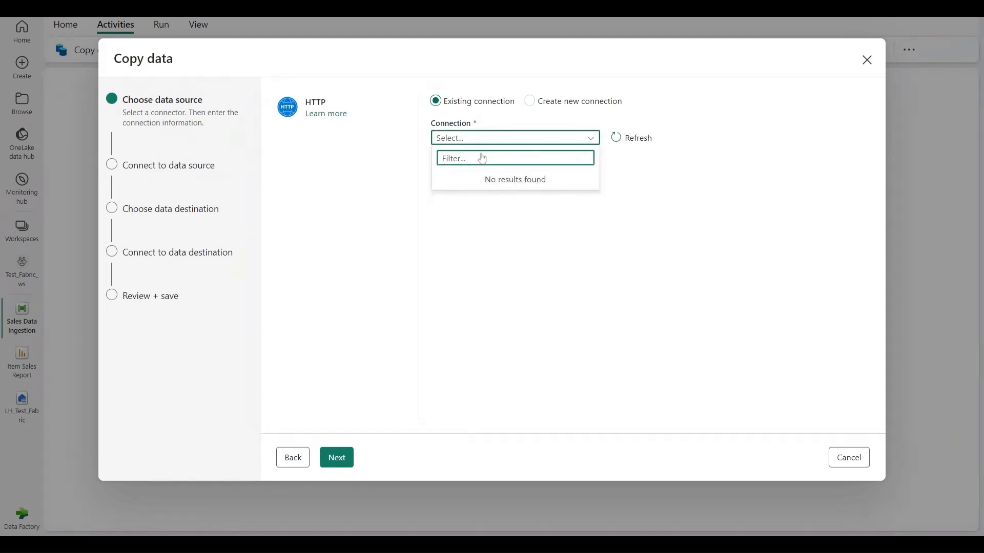
pyautogui.click(529, 101)
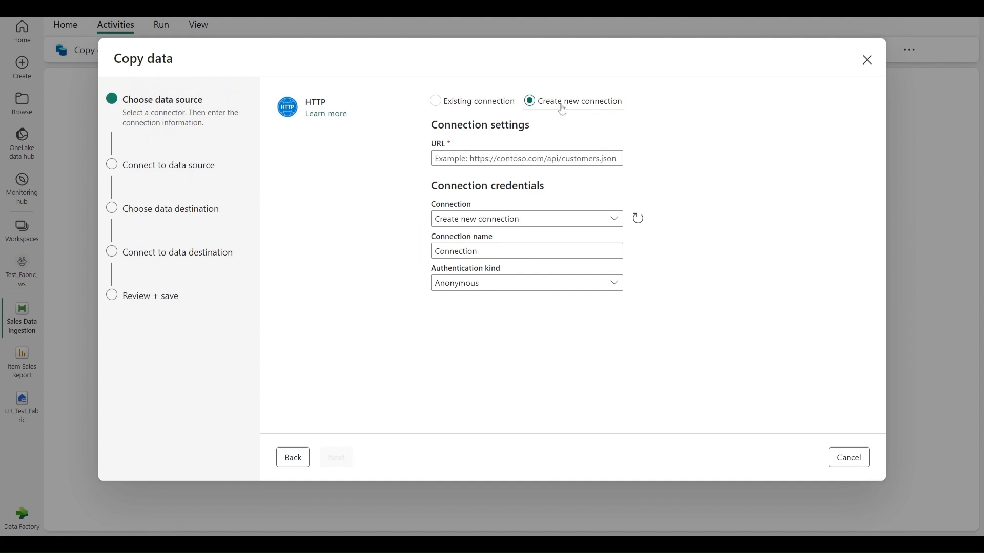
pyautogui.click(435, 159)
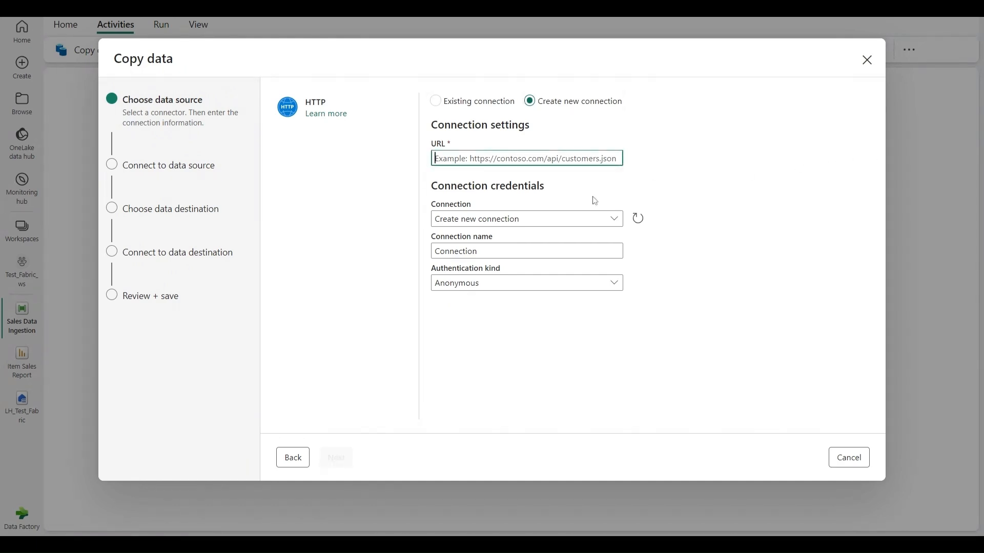
pyautogui.write('https://raw.githubusercontent.com/MicrosoftLearning/dp-data/main/sales.csv')
pyautogui.click(556, 219)
pyautogui.click(755, 221)
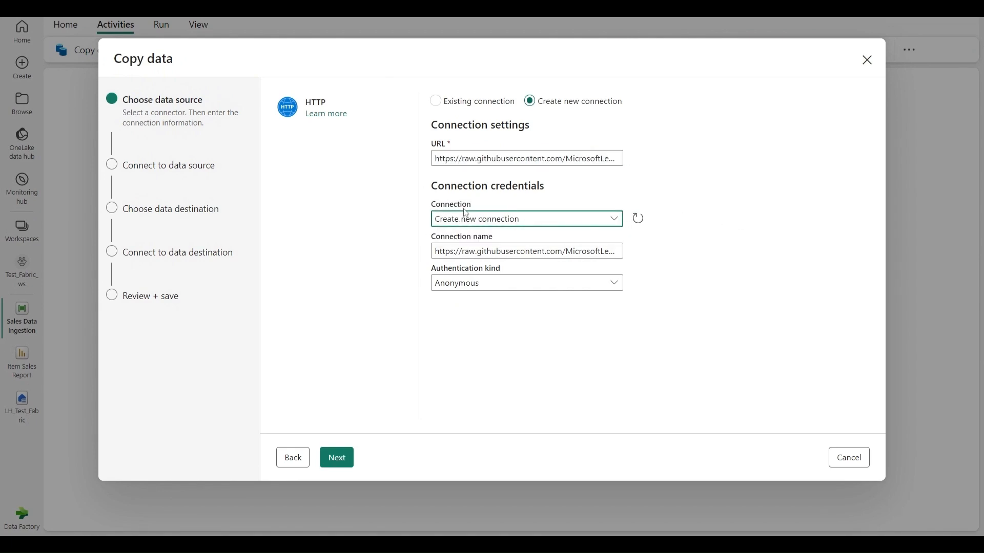
# Name the connection "Sales DAta unique", set its authentication kind to Basic, and continue to the source request settings.
pyautogui.click(457, 251)
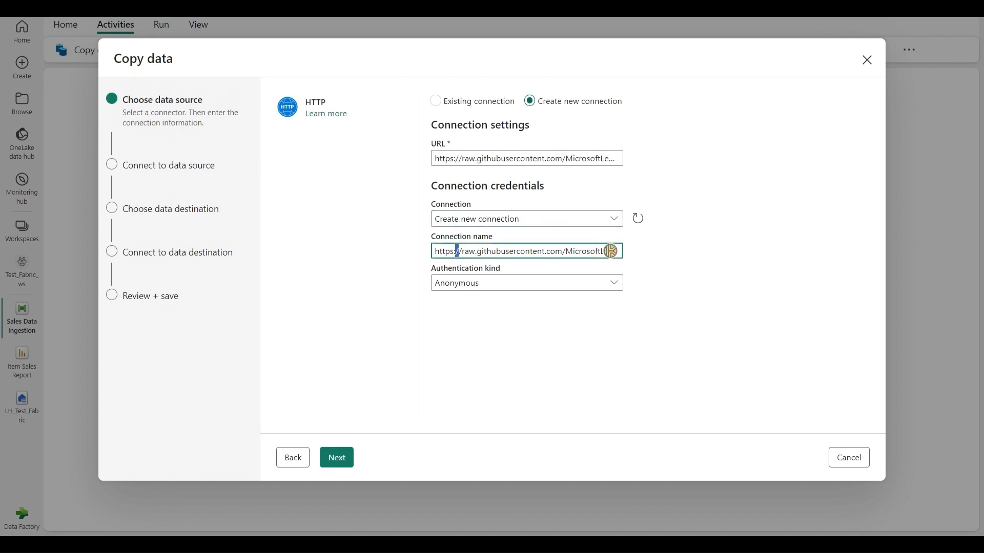
pyautogui.hotkey('ctrl', 'a')
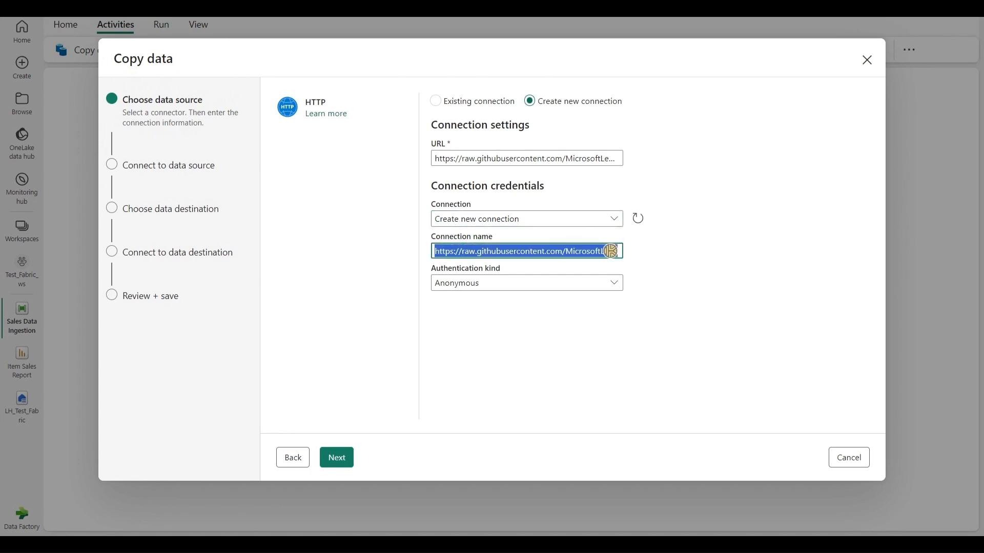
pyautogui.write('Sales DAta unique')
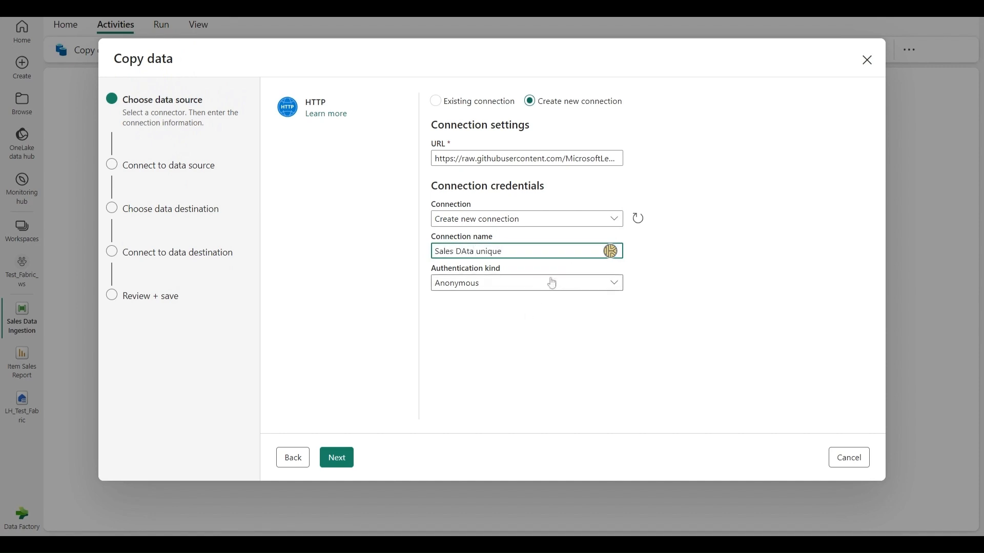
pyautogui.click(536, 291)
pyautogui.click(475, 316)
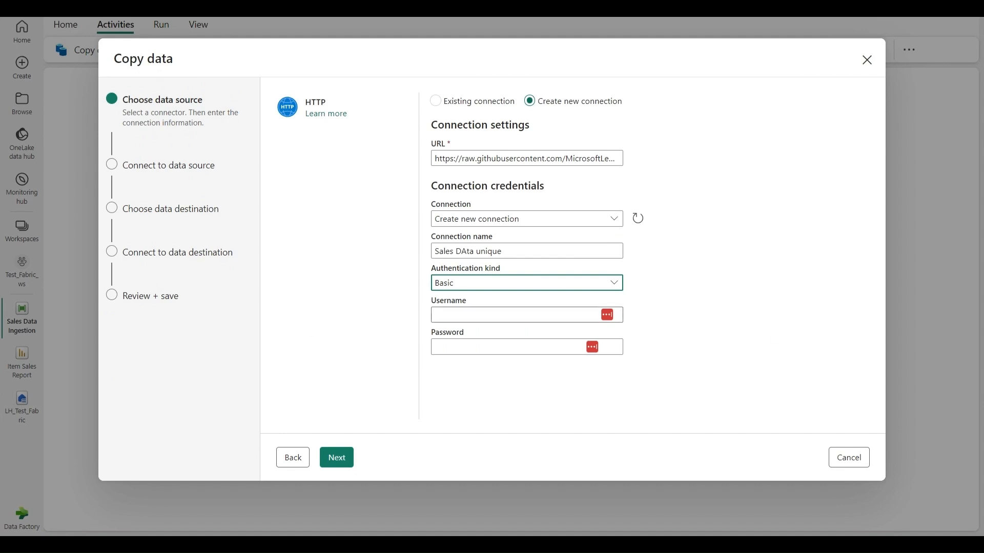
pyautogui.click(348, 462)
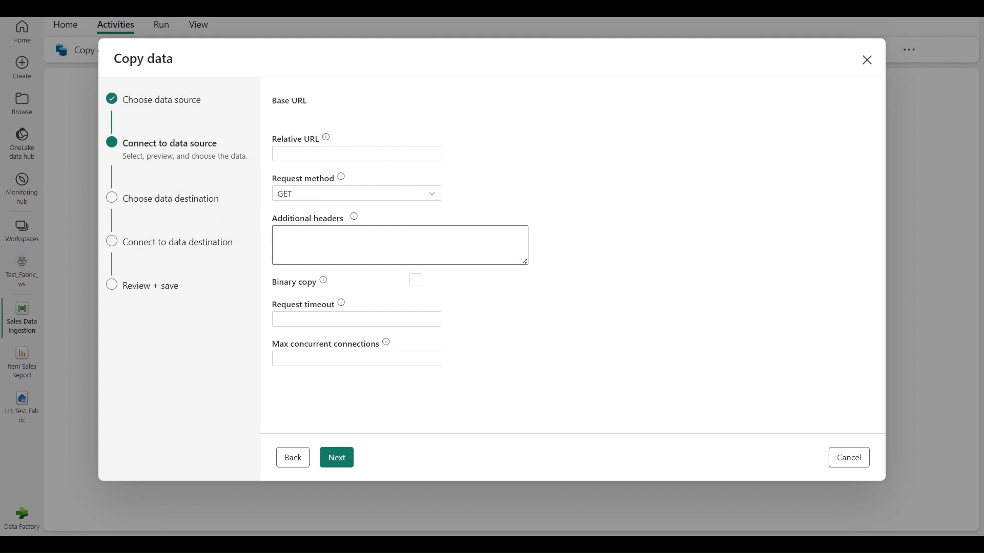
# Keep GET as the request method with Binary copy off, and continue to the file format settings.
pyautogui.click(325, 202)
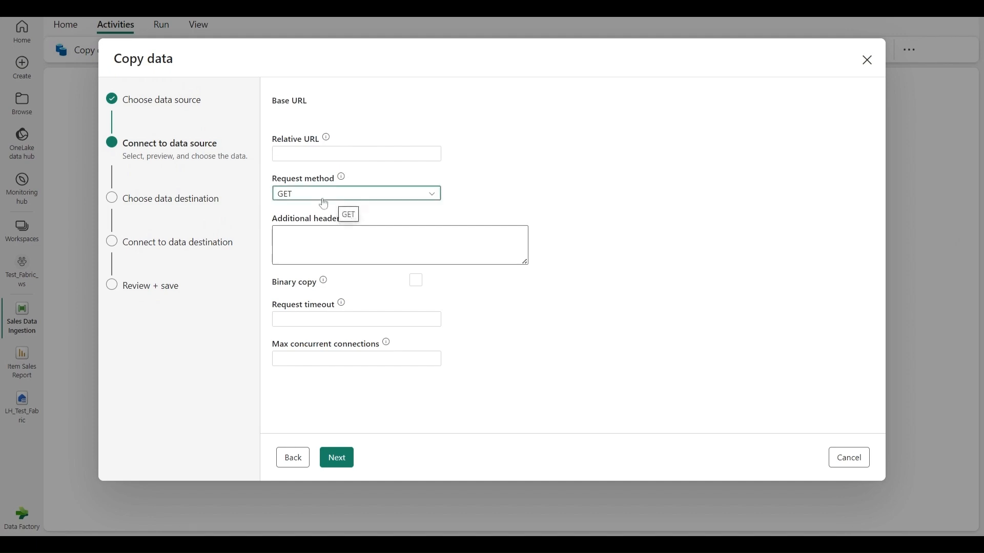
pyautogui.click(325, 202)
pyautogui.click(405, 279)
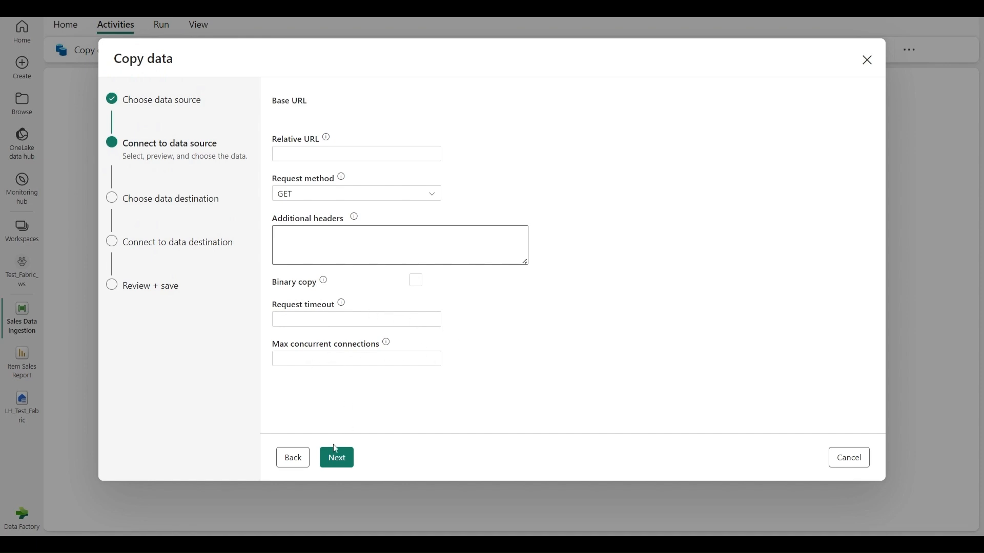
pyautogui.click(338, 457)
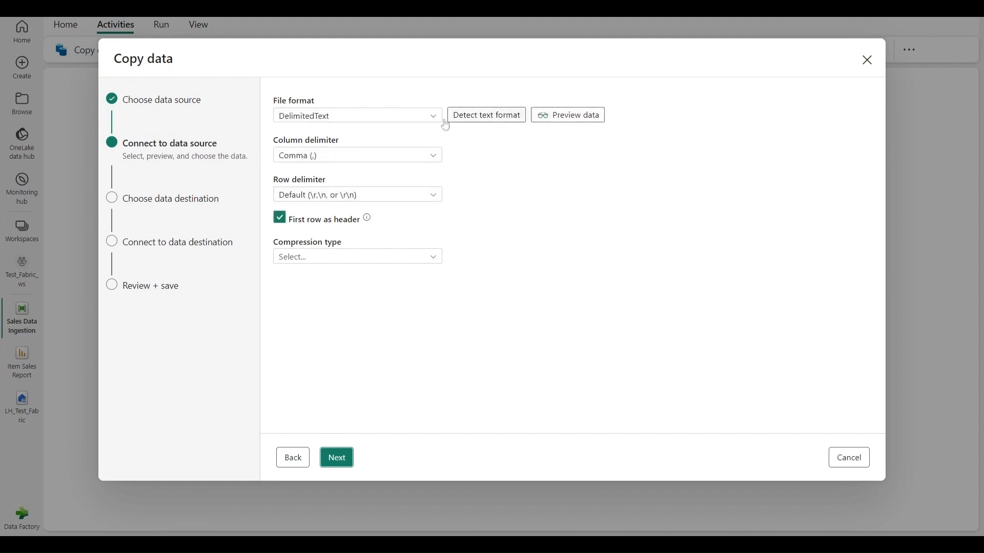
# Preview the source file's rows and column schema, and close the preview.
pyautogui.click(597, 119)
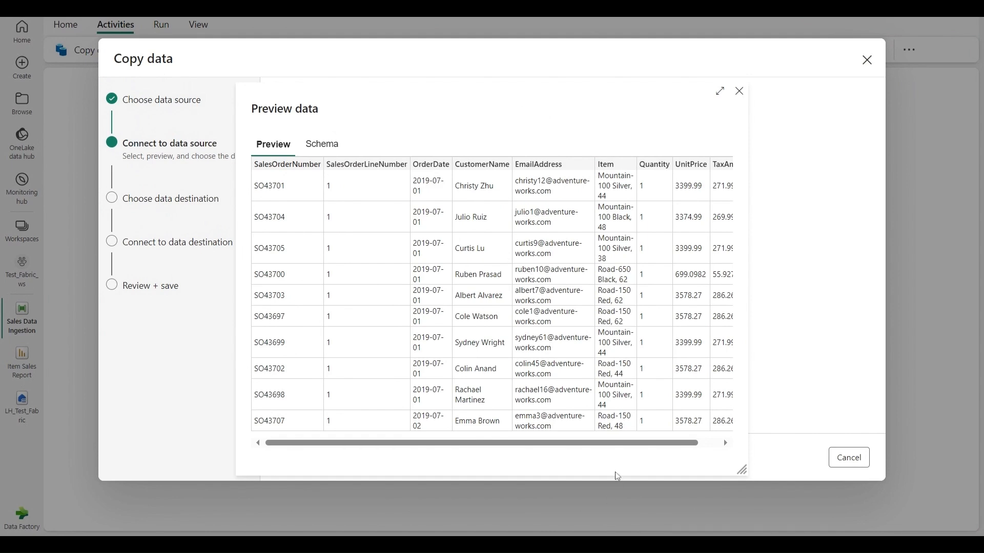
pyautogui.moveTo(622, 444); pyautogui.dragTo(479, 444)
pyautogui.click(321, 144)
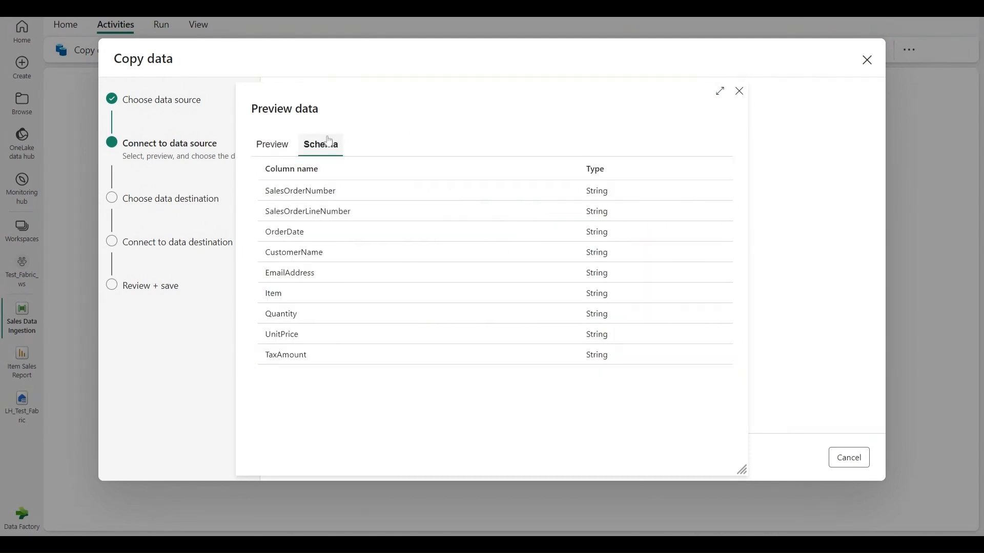
pyautogui.click(269, 147)
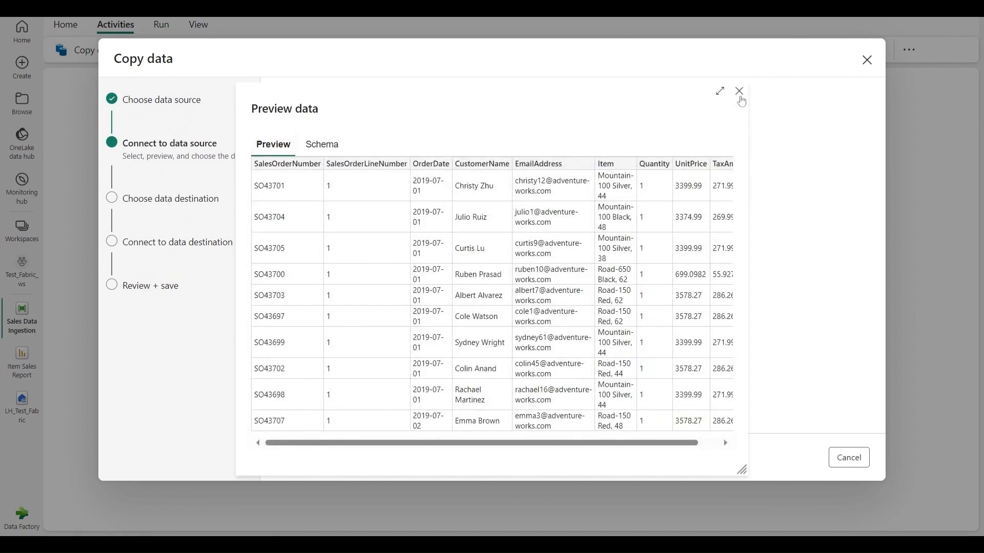
pyautogui.click(740, 93)
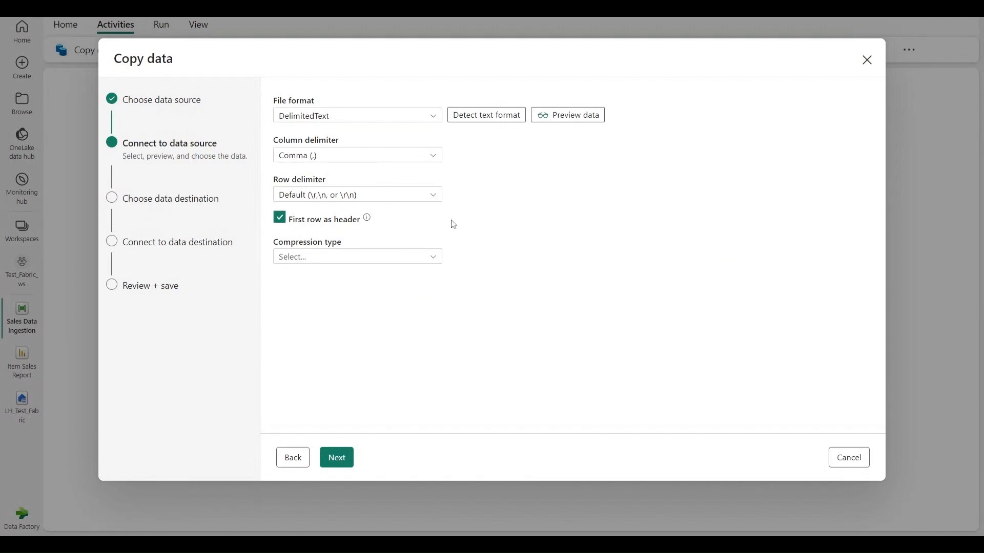
# Set the source file's row delimiter to Line feed (\n).
pyautogui.click(379, 201)
pyautogui.click(329, 257)
pyautogui.click(322, 197)
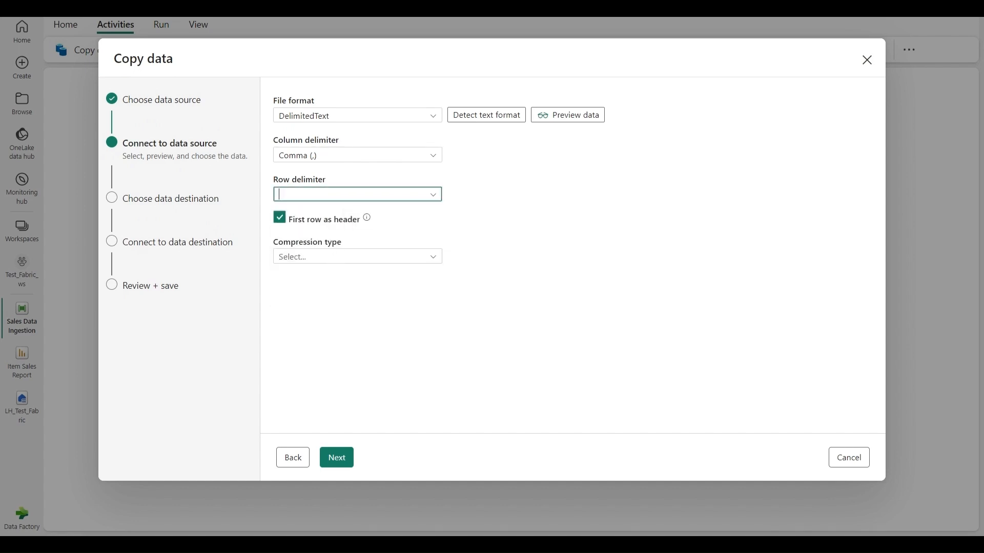
pyautogui.click(436, 193)
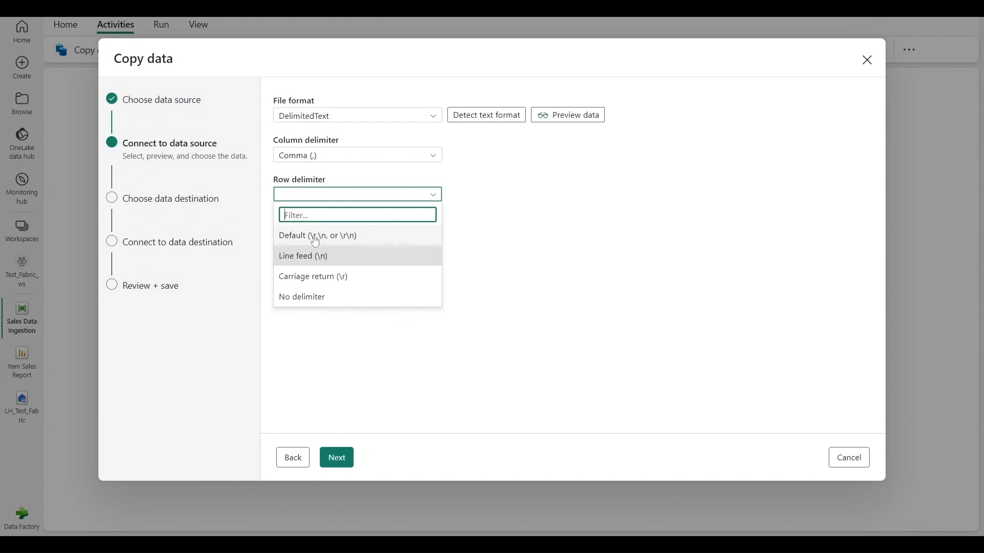
pyautogui.click(352, 255)
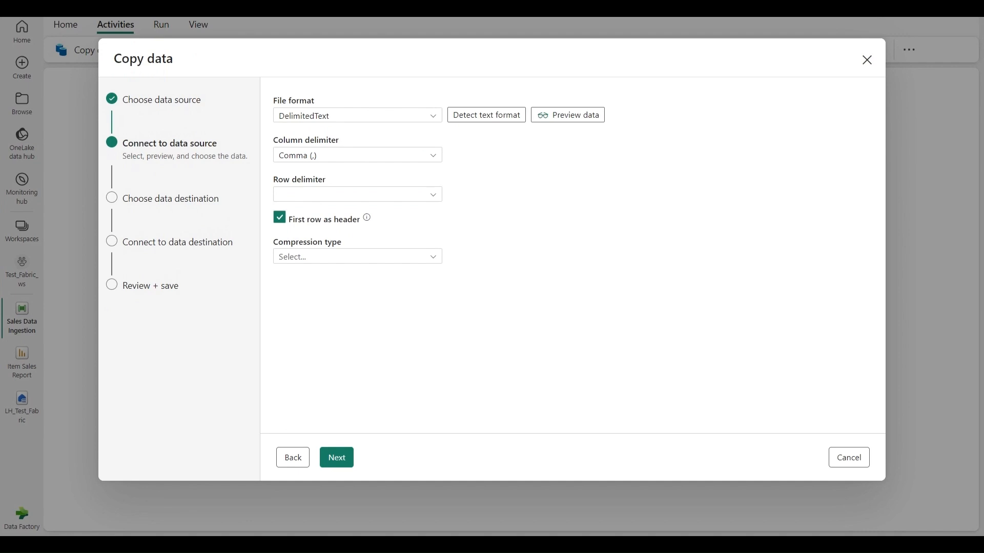
# Leave the source file's compression type unset and continue to the choice of data destination.
pyautogui.click(378, 257)
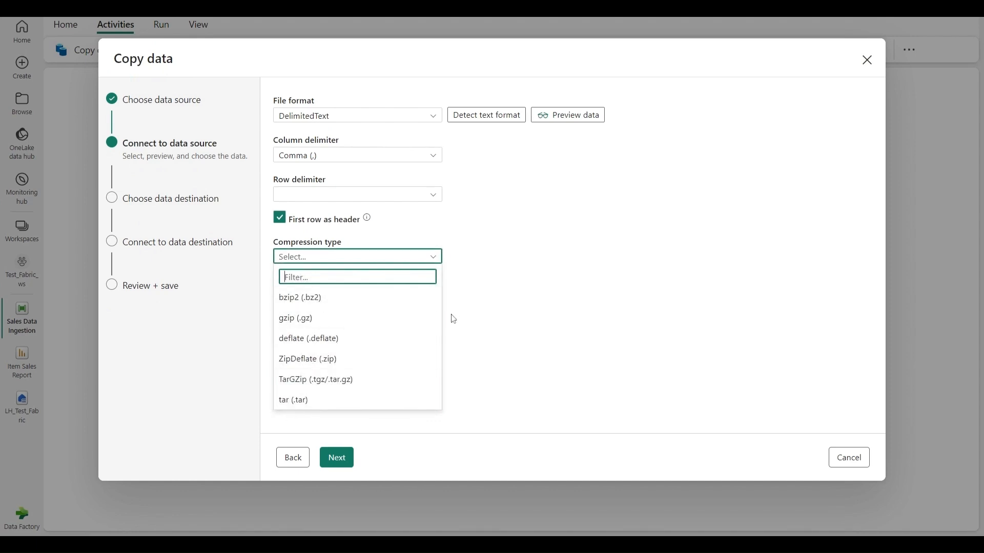
pyautogui.click(530, 325)
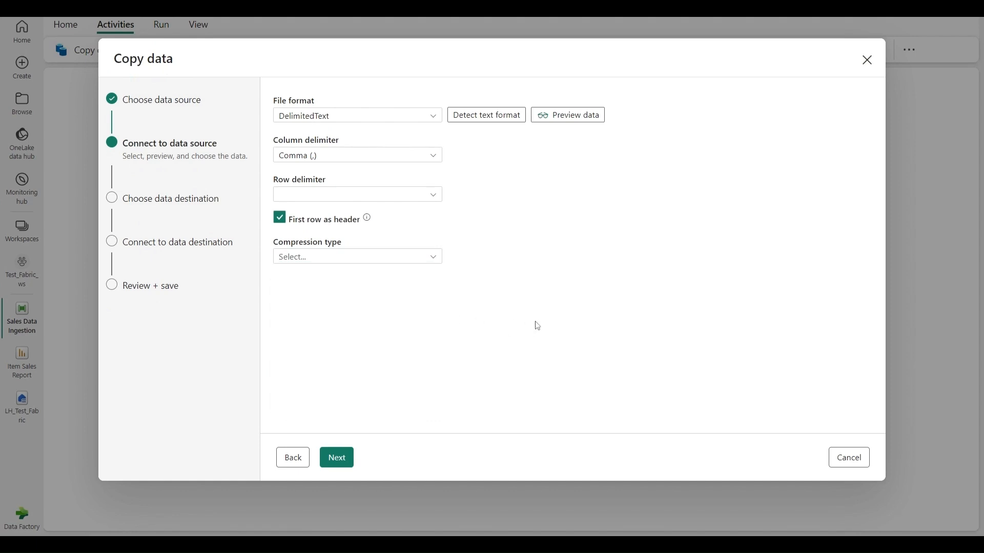
pyautogui.click(337, 457)
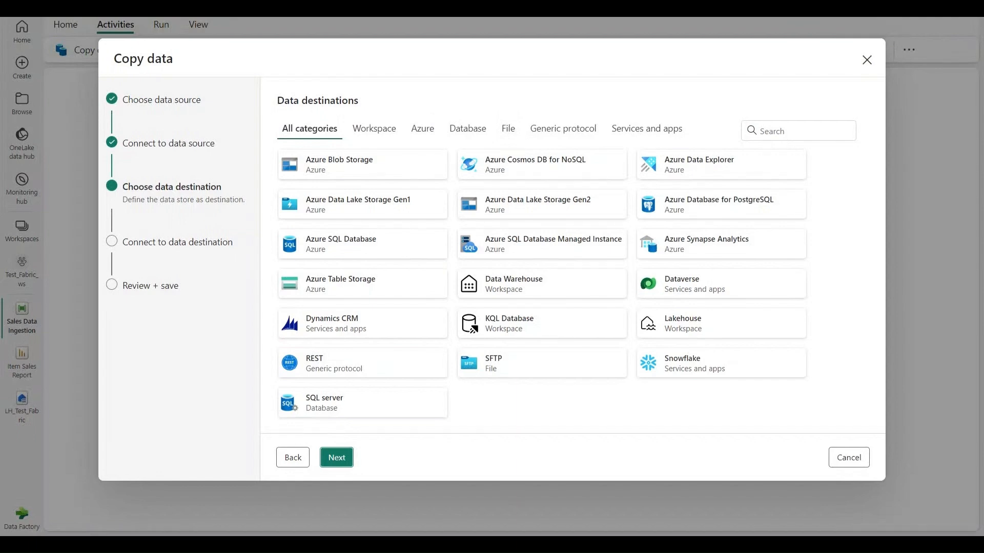
# Look through the destination categories, choose Lakehouse as the data destination, and continue.
pyautogui.click(506, 132)
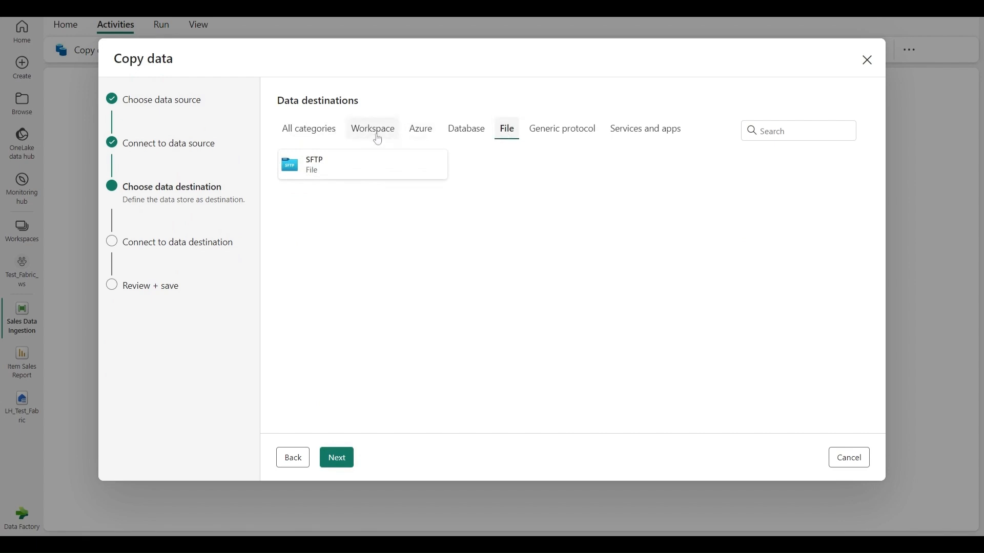
pyautogui.click(328, 132)
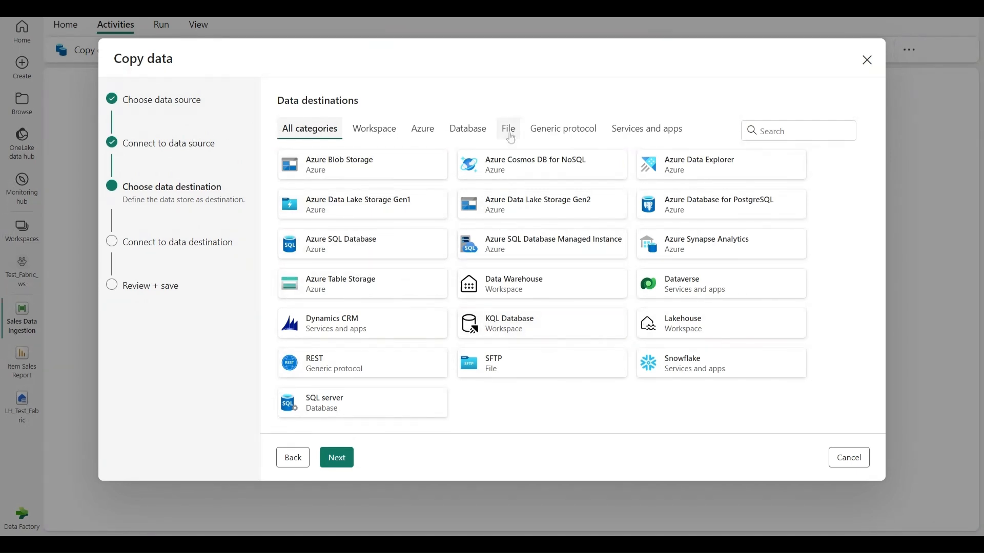
pyautogui.click(683, 326)
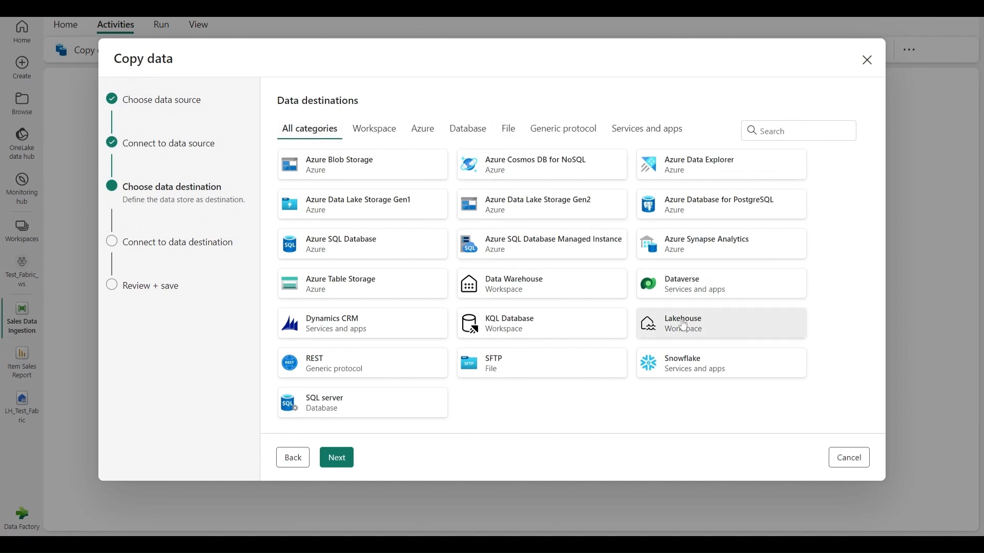
pyautogui.click(346, 465)
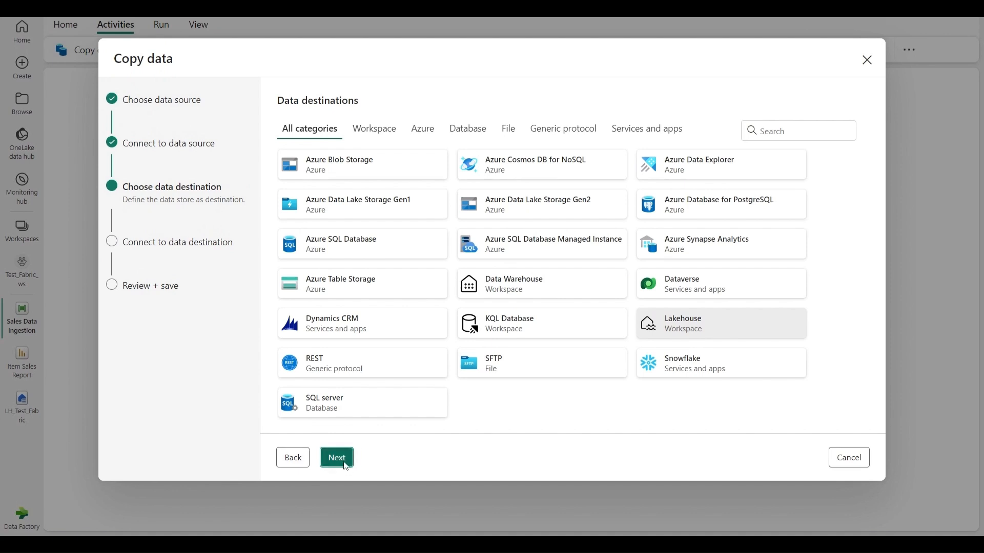
# Choose the existing lakehouse LH_Test_Fabric as the destination, refresh the lakehouse list, and continue to its connection settings.
pyautogui.click(495, 139)
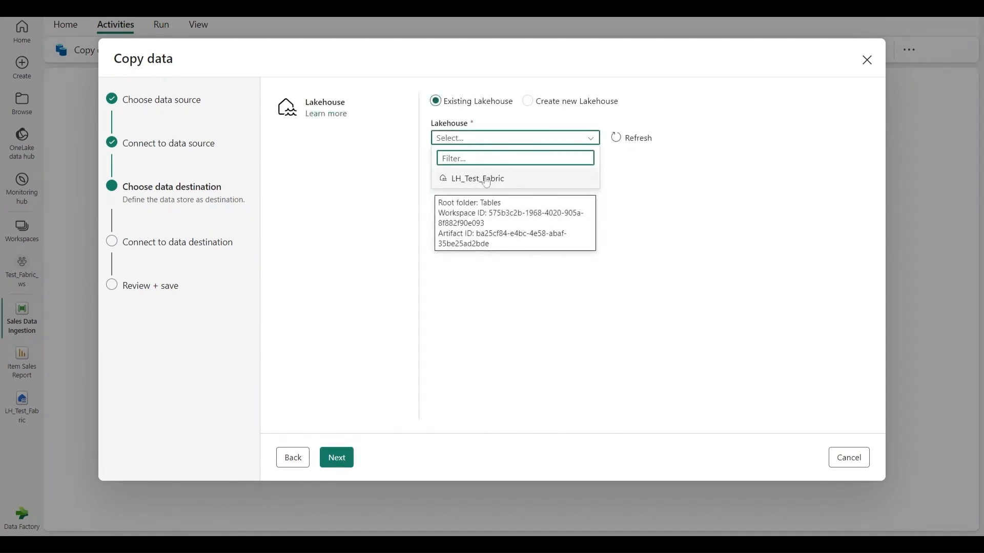
pyautogui.click(527, 101)
pyautogui.click(469, 108)
pyautogui.click(477, 144)
pyautogui.click(473, 185)
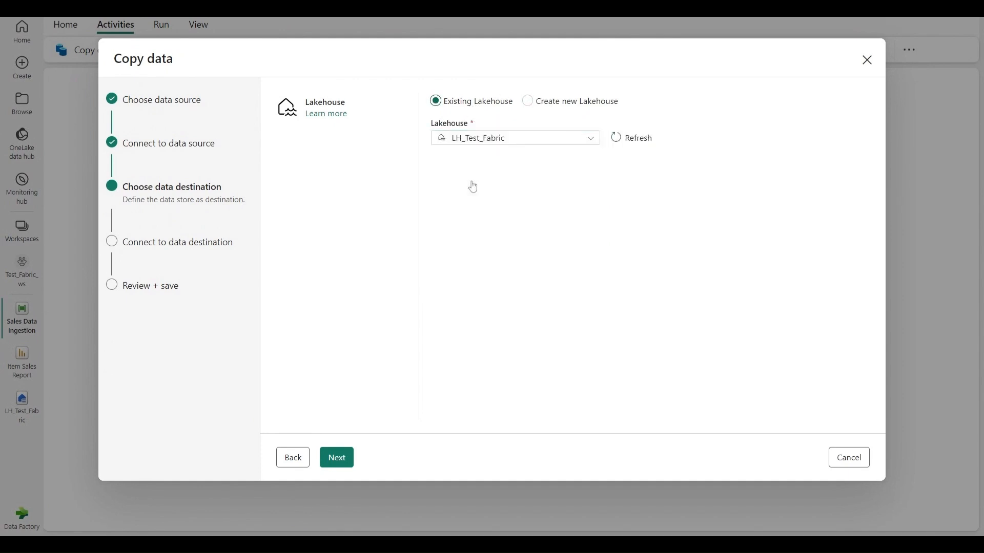
pyautogui.click(615, 137)
pyautogui.click(339, 459)
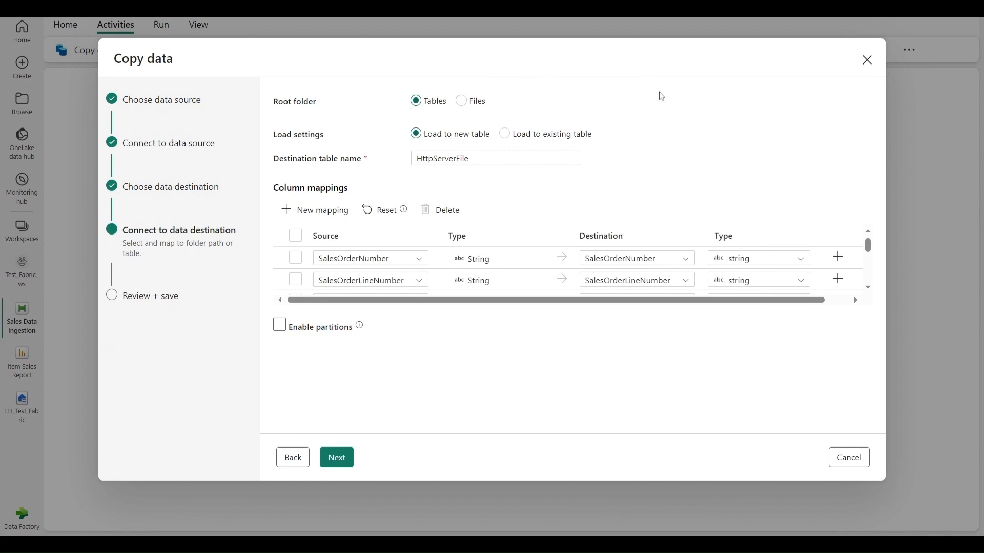
# Set the root folder to Files with folder path new_data_Sales and file name Sales.csv, leaving the copy behavior unset.
pyautogui.click(461, 100)
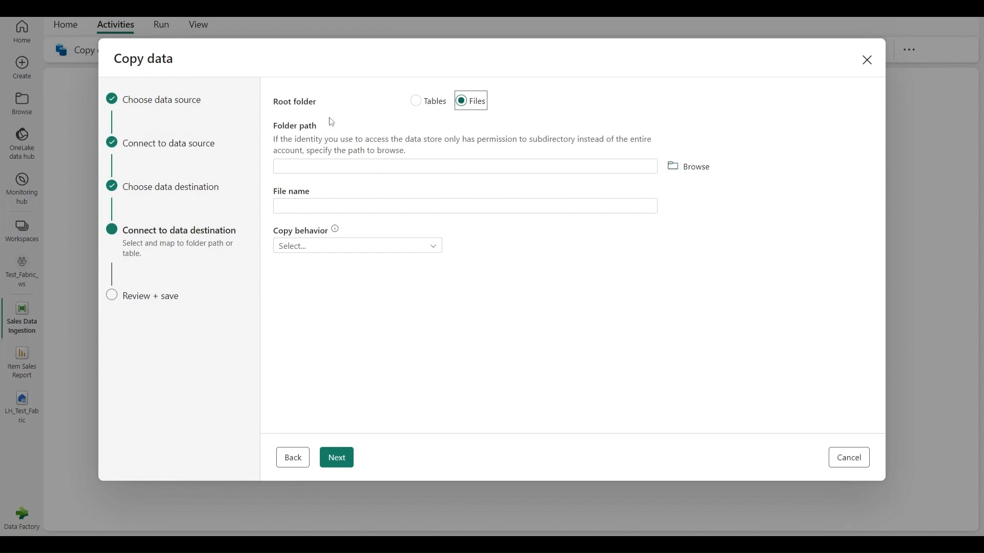
pyautogui.click(340, 170)
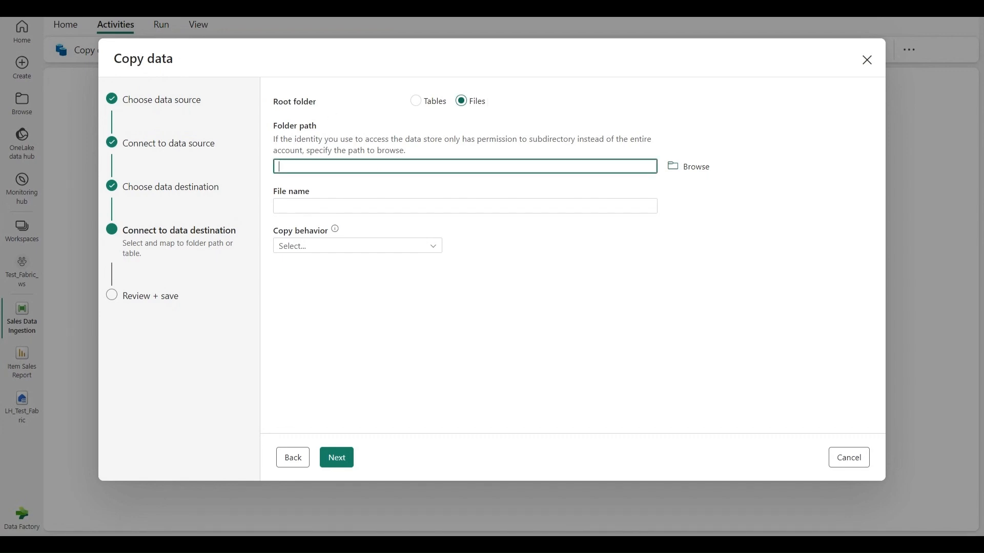
pyautogui.write('new_data_Sales')
pyautogui.click(365, 210)
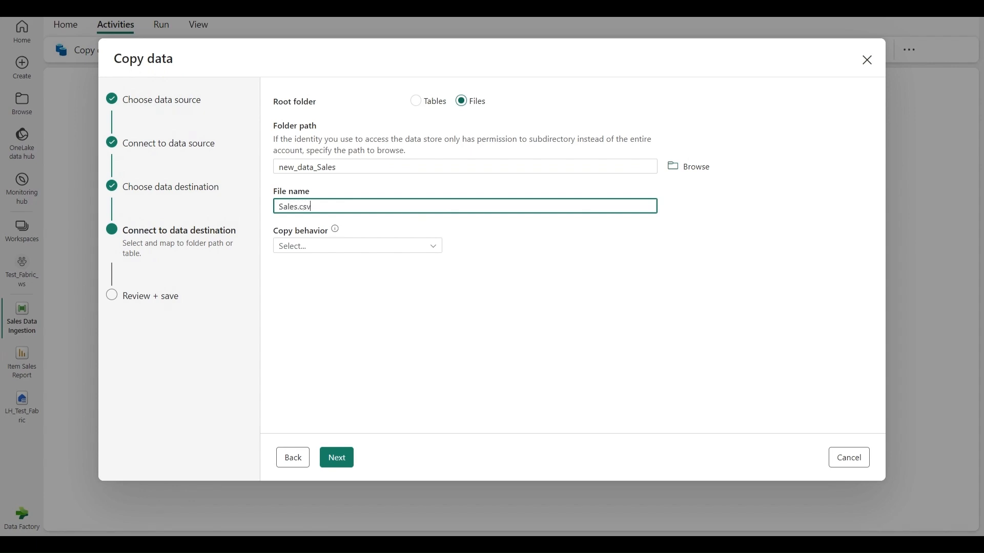
pyautogui.click(362, 245)
pyautogui.click(575, 302)
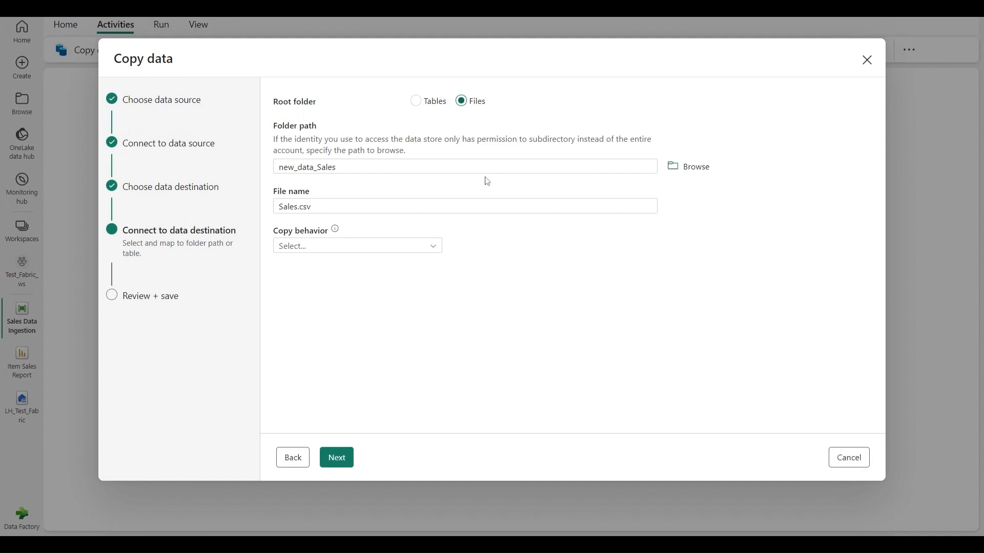
# Browse the lakehouse's root folder and its Data folder for existing files, and cancel the folder selection.
pyautogui.click(676, 167)
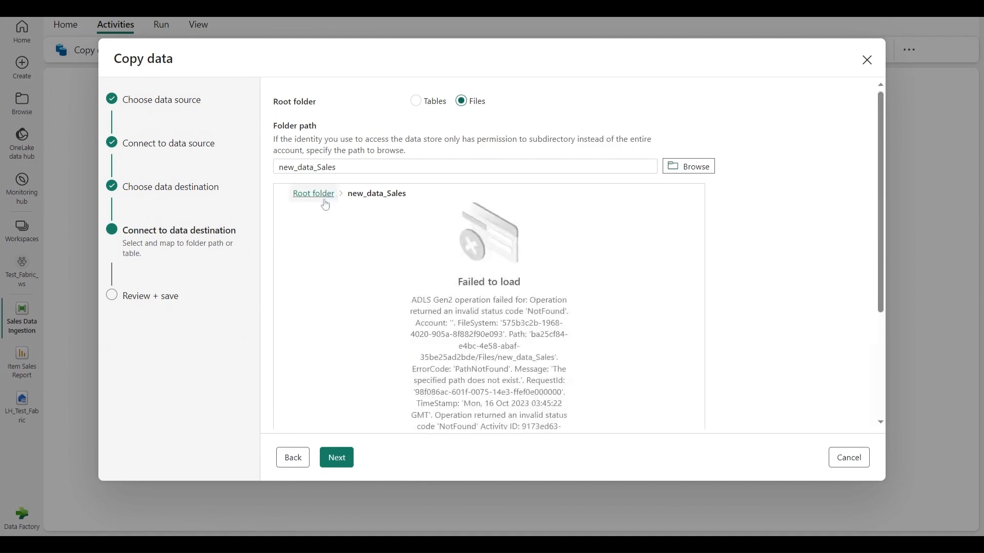
pyautogui.scroll(-5, 427, 264)
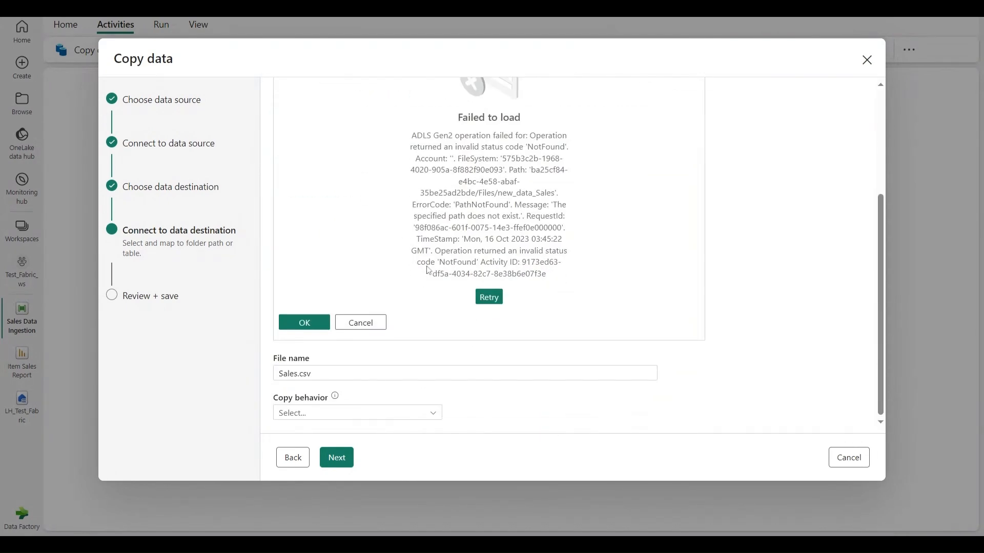
pyautogui.scroll(5, 374, 259)
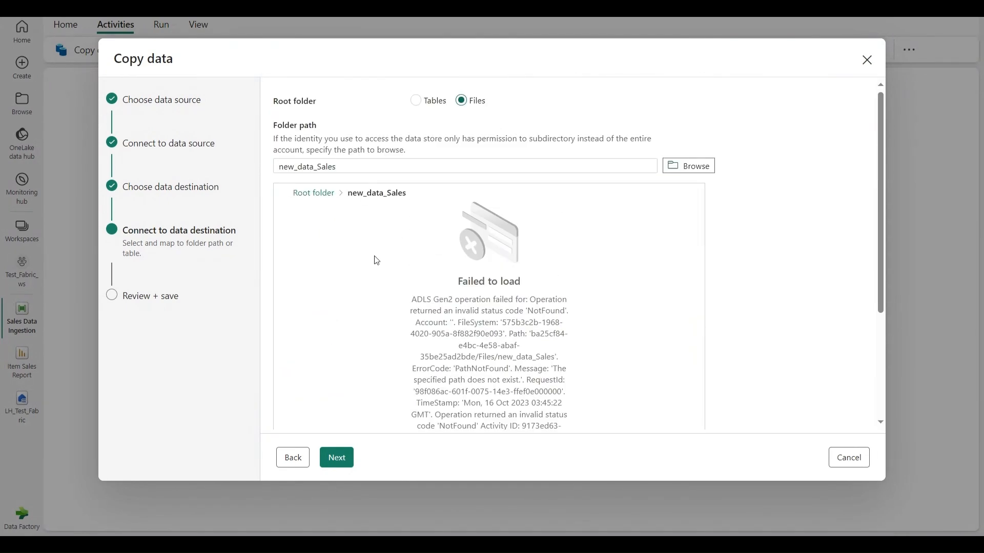
pyautogui.click(314, 194)
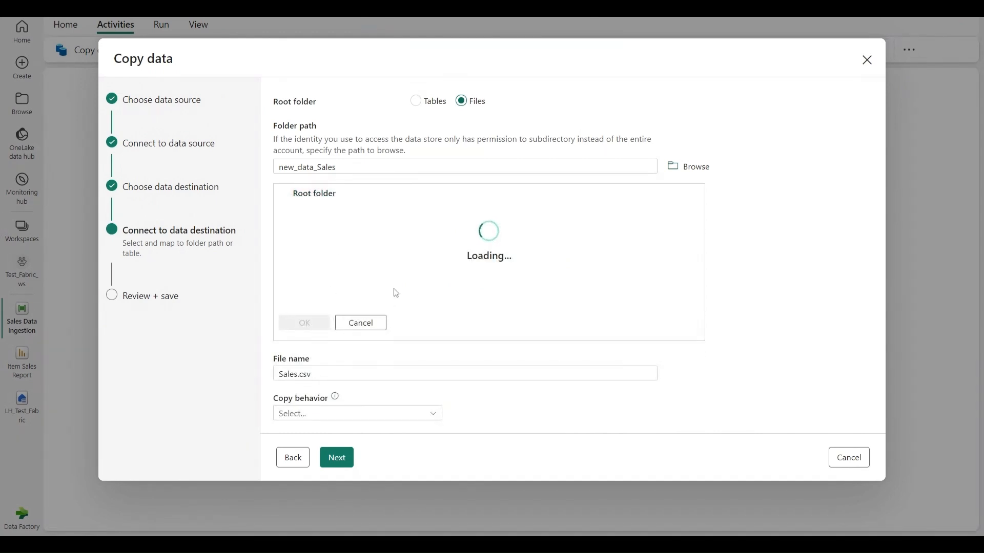
pyautogui.click(328, 214)
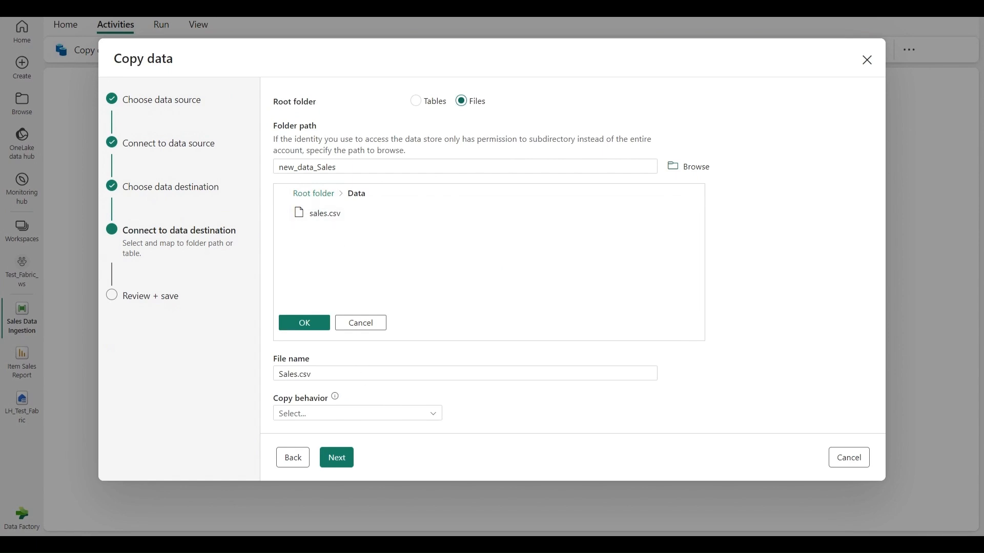
pyautogui.click(360, 322)
# Change the destination file name to Sales1.csv and continue to the destination file format settings.
pyautogui.click(312, 206)
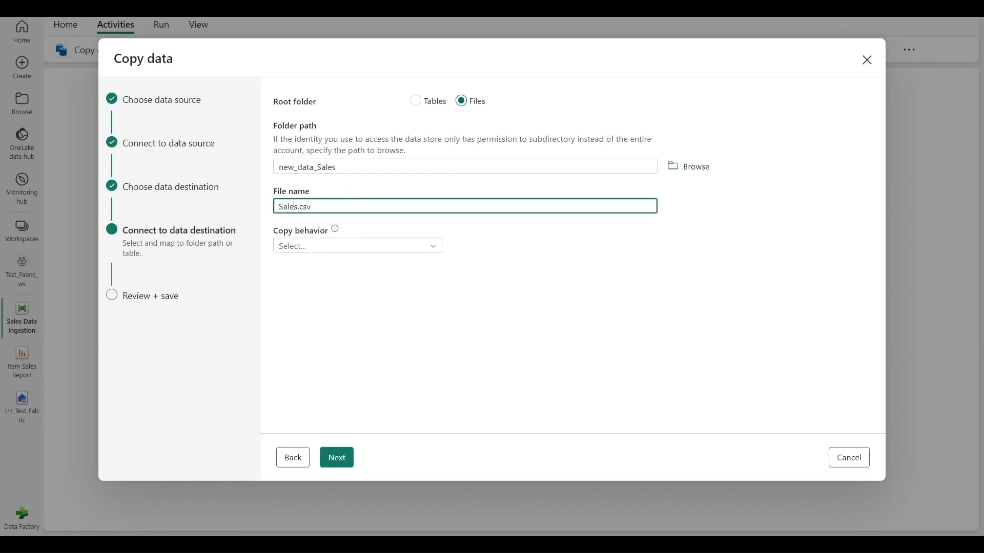
pyautogui.write('1')
pyautogui.moveTo(278, 206); pyautogui.dragTo(317, 207)
pyautogui.click(336, 457)
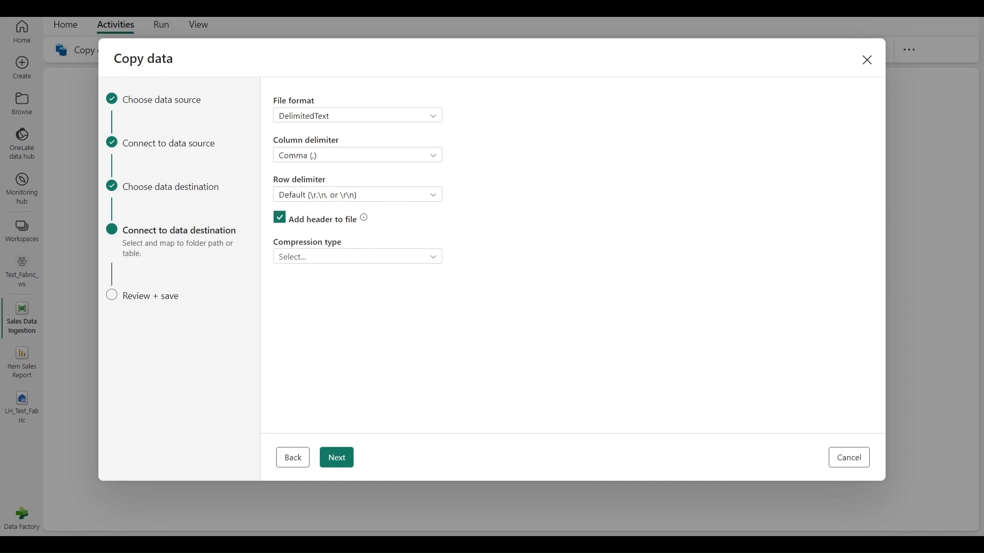
# Set the destination file's row delimiter to Line feed (\n), keeping Add header to file on.
pyautogui.click(435, 198)
pyautogui.click(354, 259)
pyautogui.moveTo(364, 218)
# Continue to the copy summary, keep Start data transfer immediately on, and save and run the copy.
pyautogui.click(337, 458)
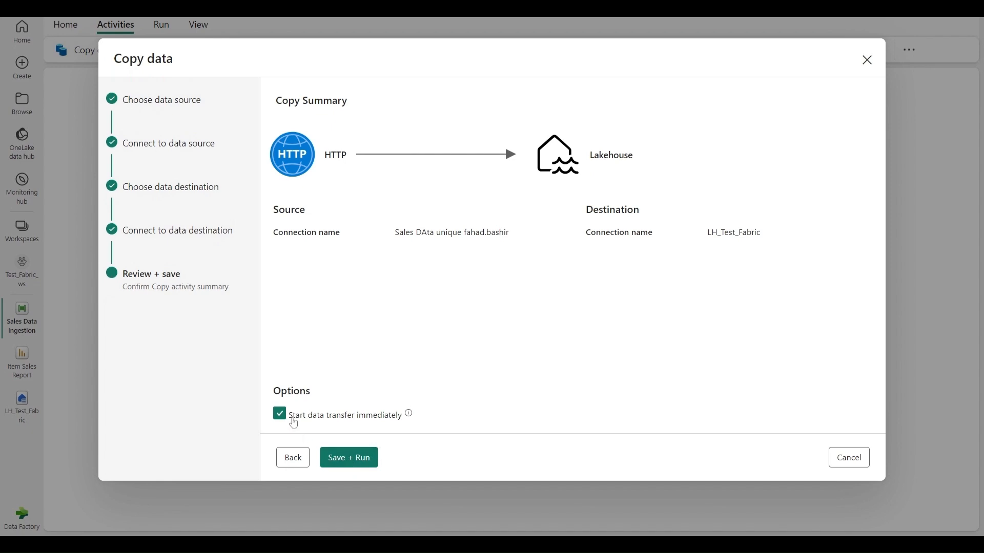
pyautogui.moveTo(409, 418)
pyautogui.click(353, 464)
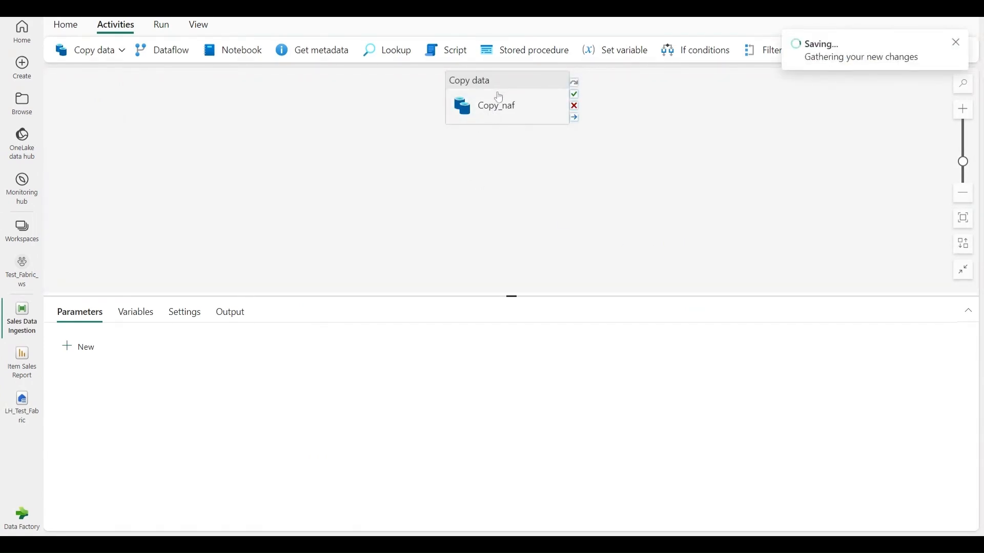
# Show the lineage of the Copy_naf activity, and enlarge the canvas area to place the activity near its middle.
pyautogui.moveTo(515, 88); pyautogui.dragTo(493, 131)
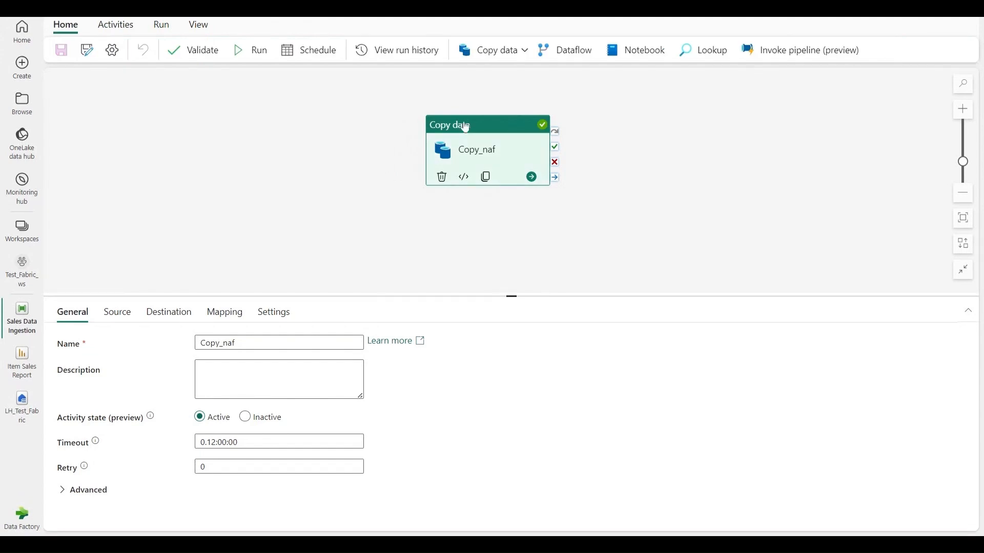
pyautogui.rightClick(465, 127)
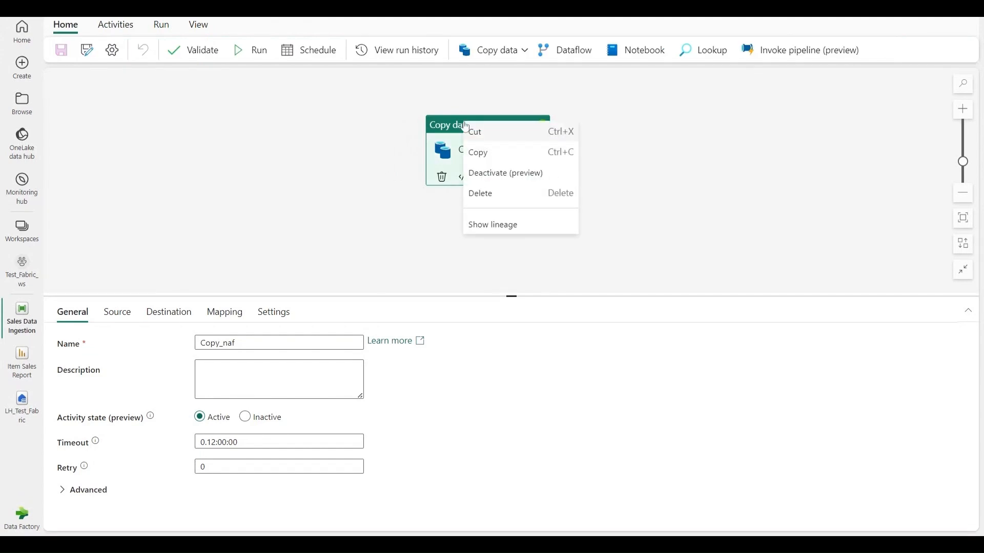
pyautogui.click(502, 230)
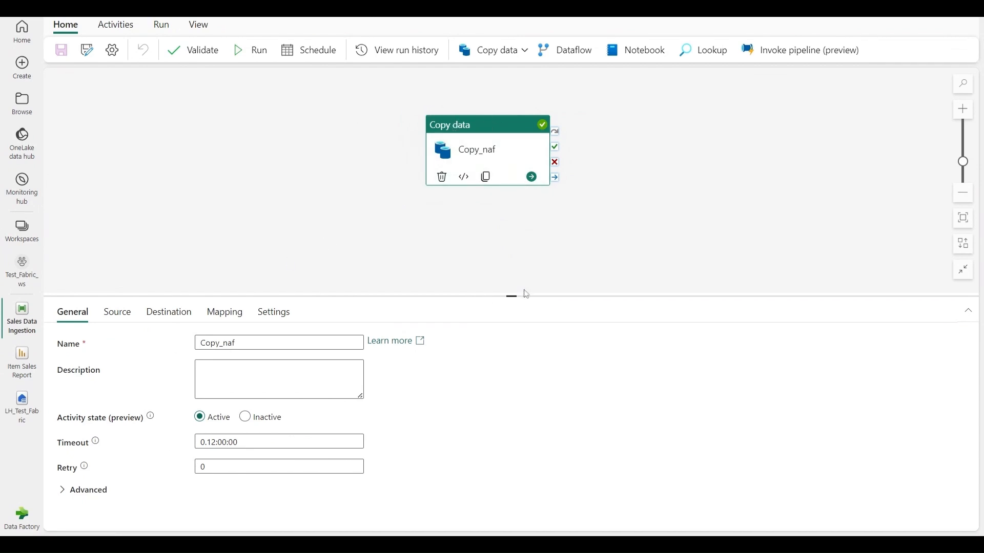
pyautogui.moveTo(515, 298); pyautogui.dragTo(521, 427)
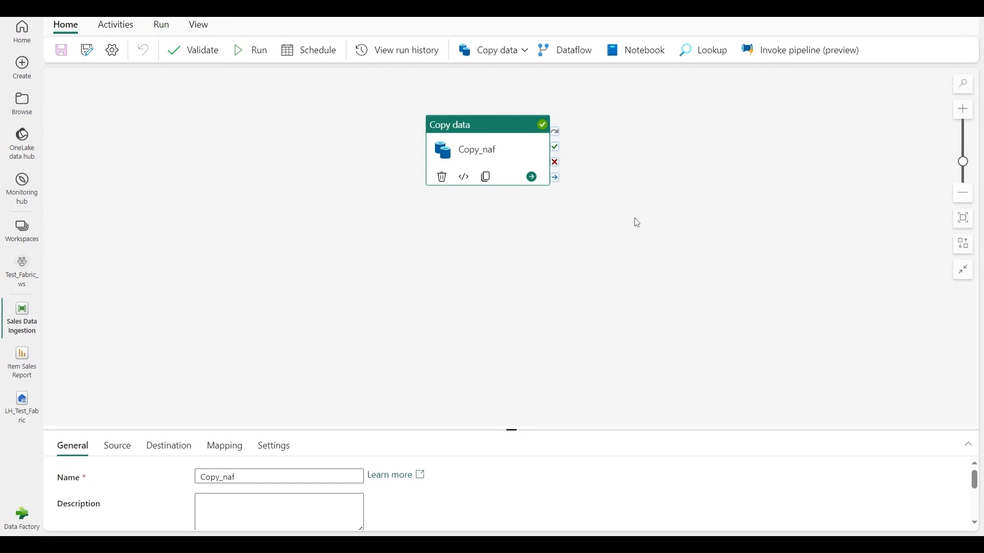
pyautogui.moveTo(487, 137); pyautogui.dragTo(482, 219)
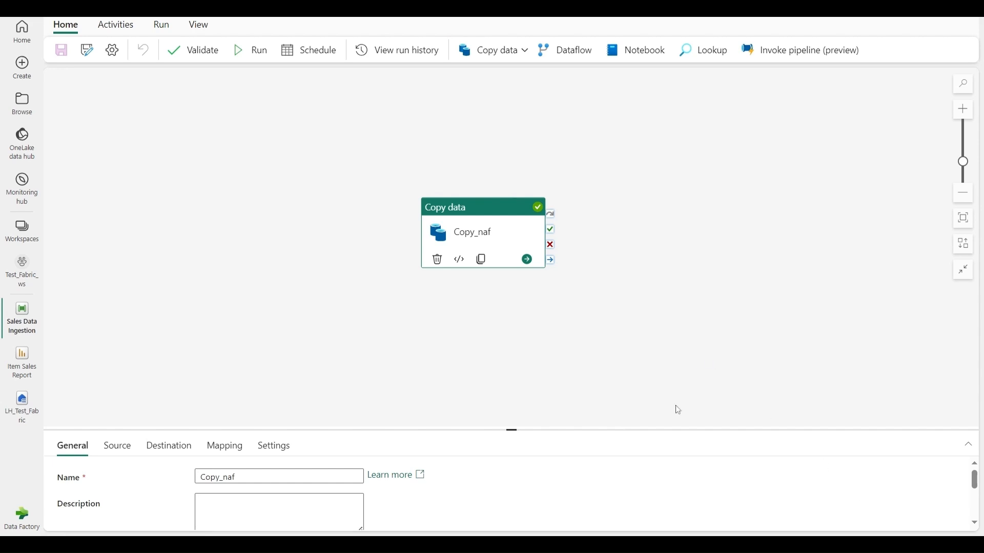
# Open the LH_Test_Fabric lakehouse from the Test_Fabric_ws workspace and view the files in its new_data_Sales folder.
pyautogui.click(19, 272)
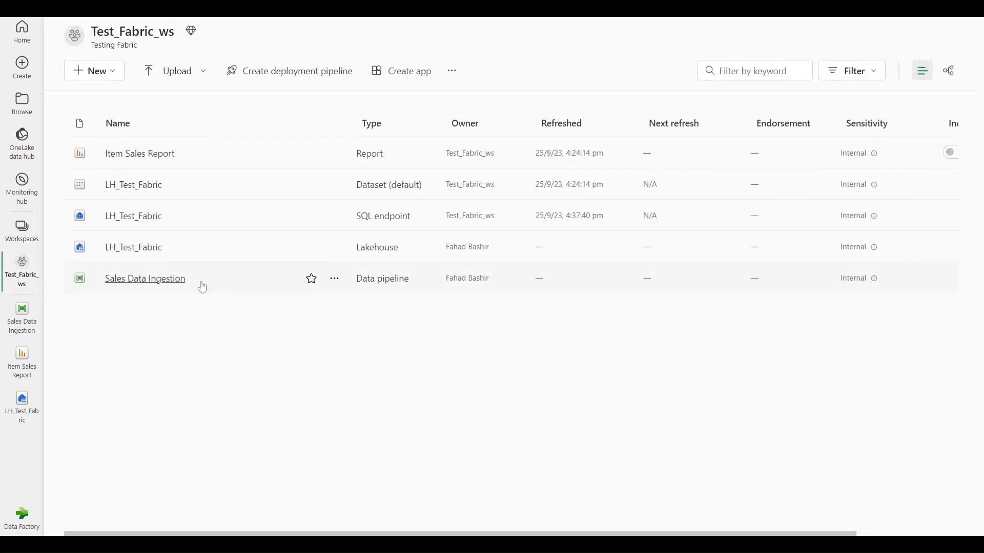
pyautogui.click(135, 248)
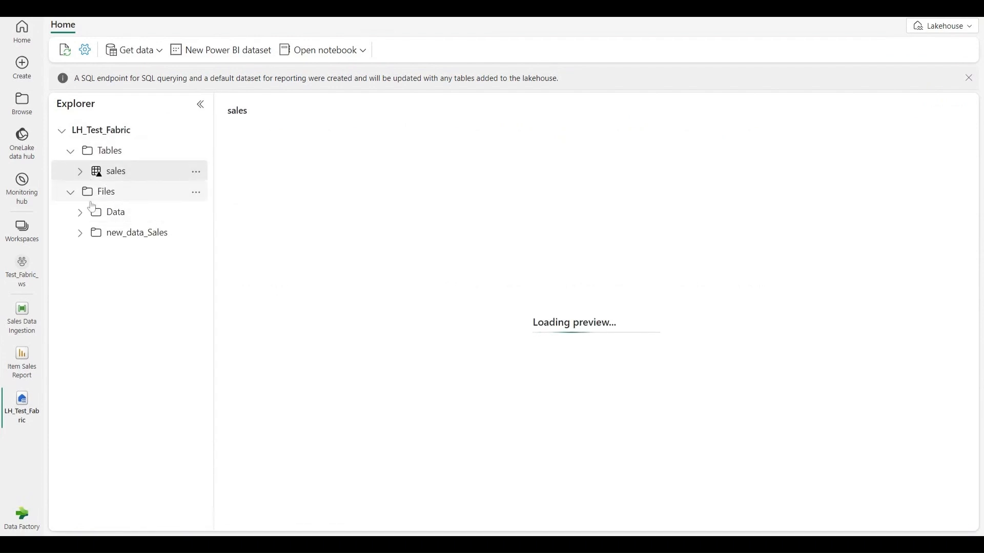
pyautogui.click(80, 235)
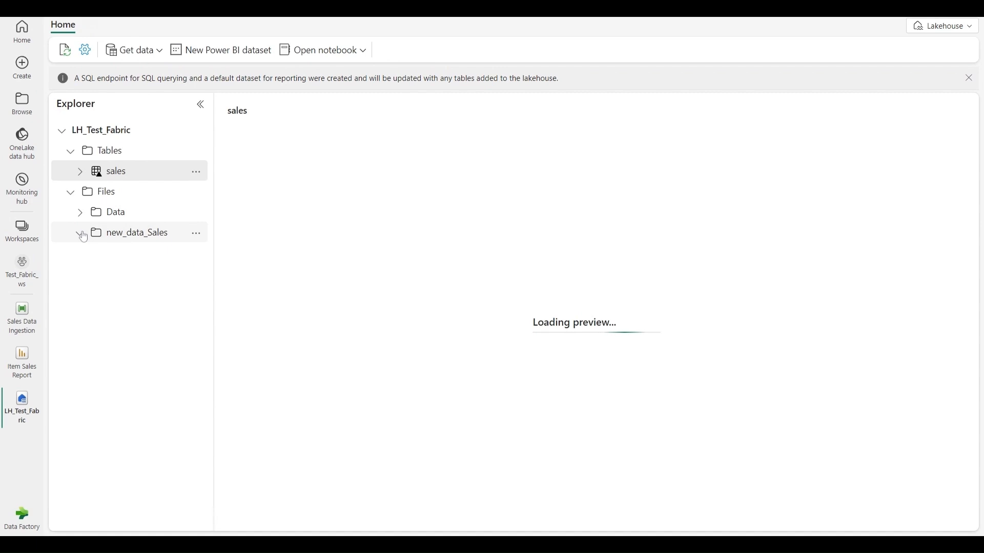
pyautogui.click(113, 233)
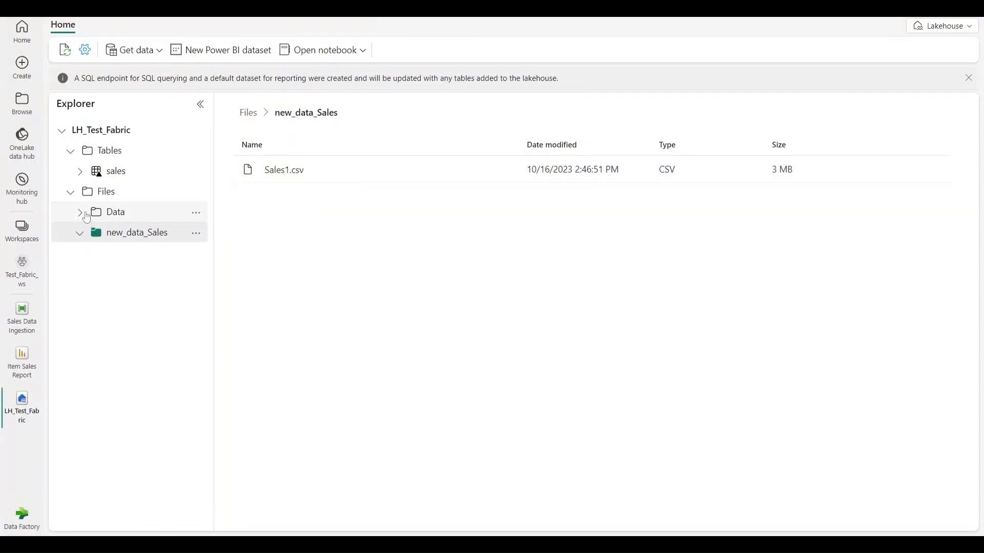
# Compare the files in the Data and new_data_Sales folders, and preview the contents of Sales1.csv in new_data_Sales.
pyautogui.click(108, 214)
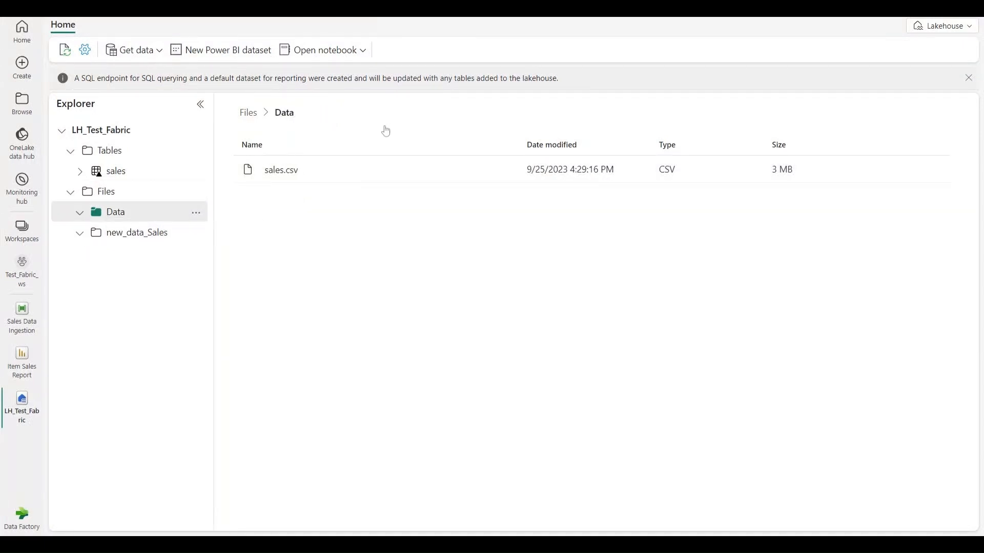
pyautogui.click(120, 238)
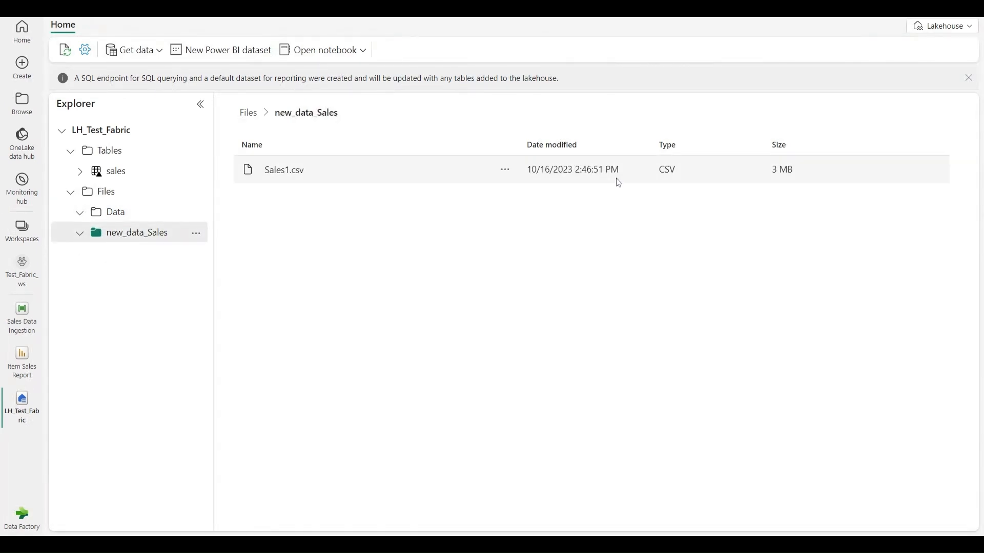
pyautogui.click(299, 171)
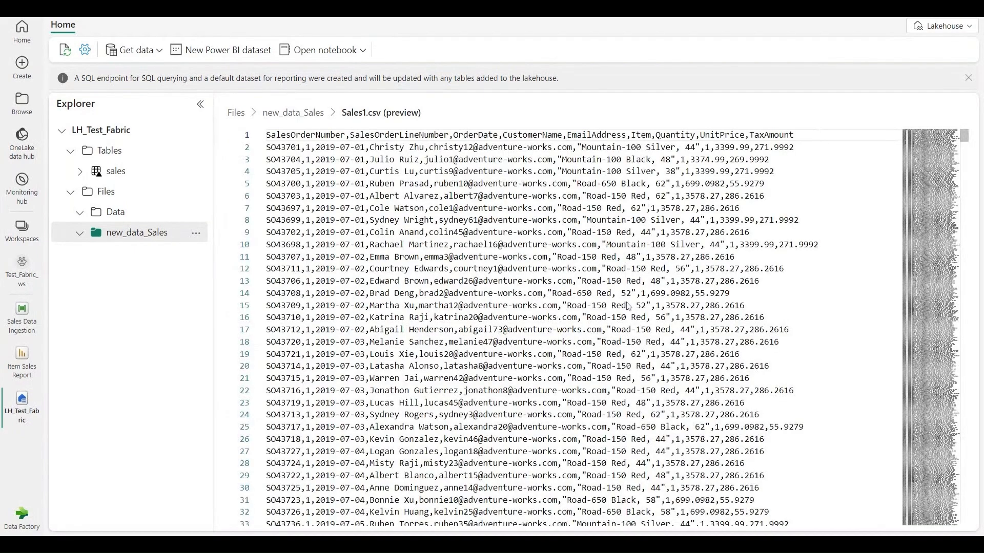
pyautogui.scroll(-12, 581, 327)
pyautogui.scroll(12, 581, 327)
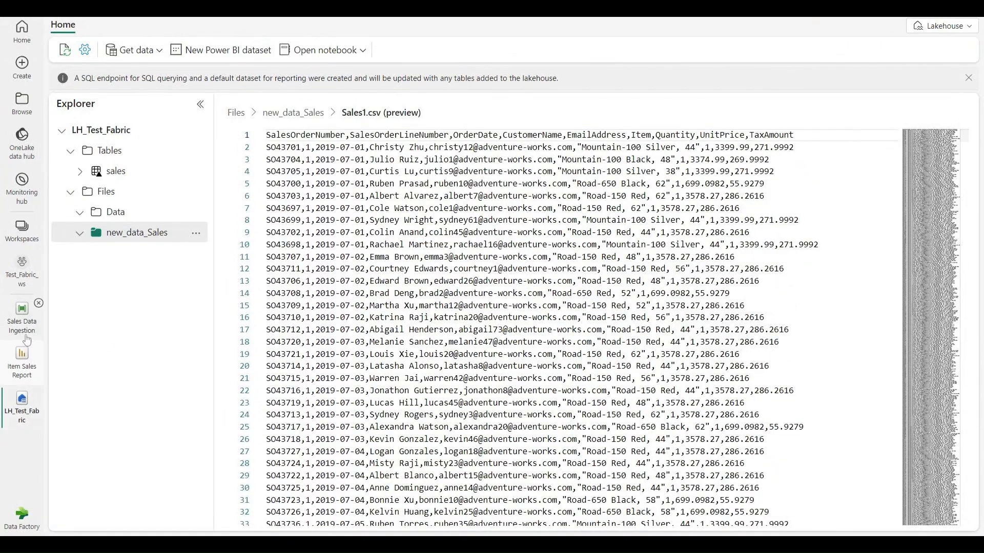
# Show the Test_Fabric_ws workspace in lineage view and check the details of the Sales Data Ingestion pipeline.
pyautogui.click(20, 315)
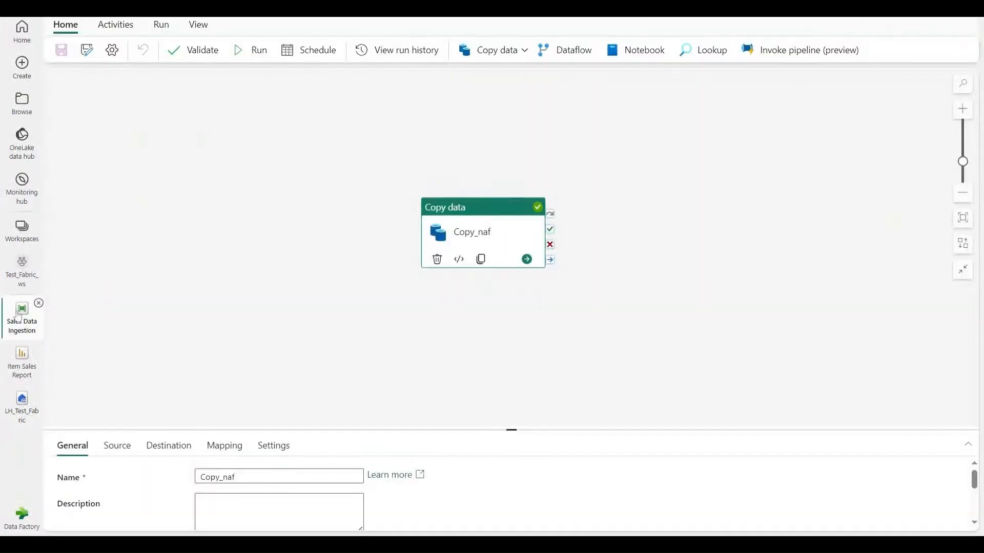
pyautogui.click(22, 267)
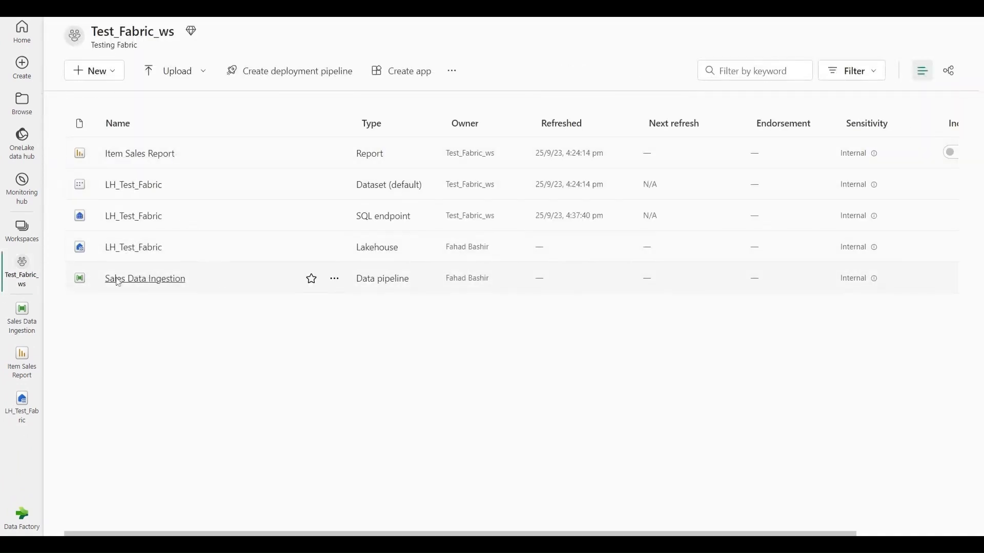
pyautogui.click(952, 74)
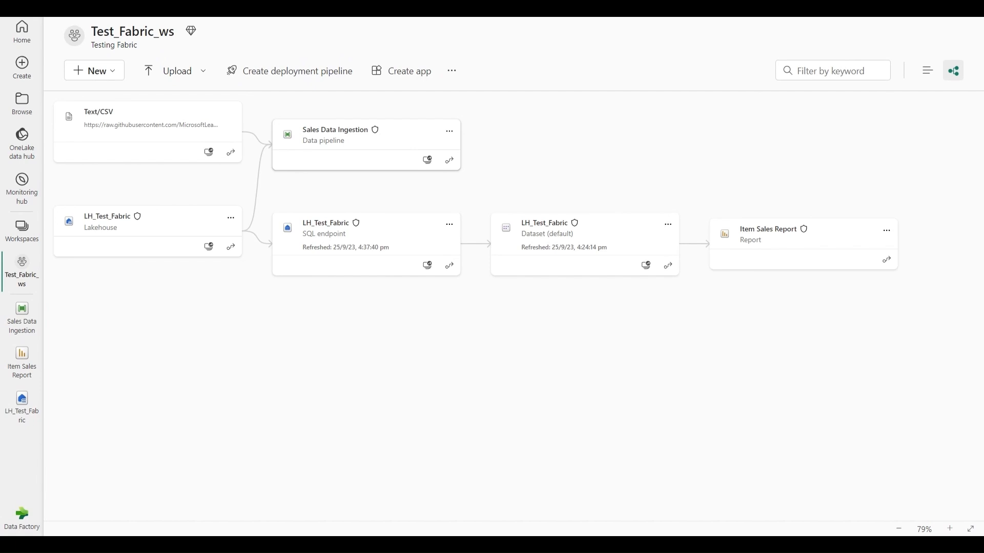
pyautogui.click(399, 147)
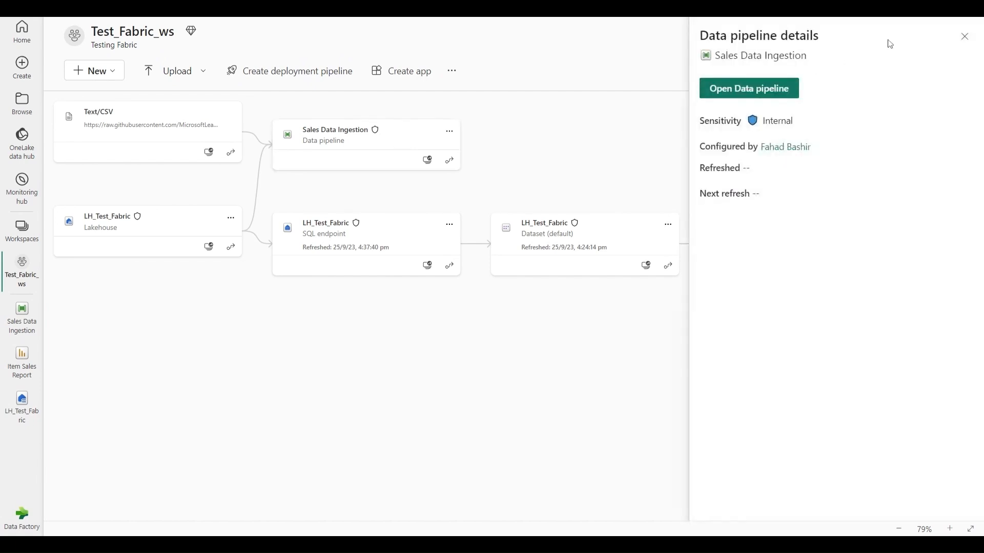
pyautogui.click(965, 36)
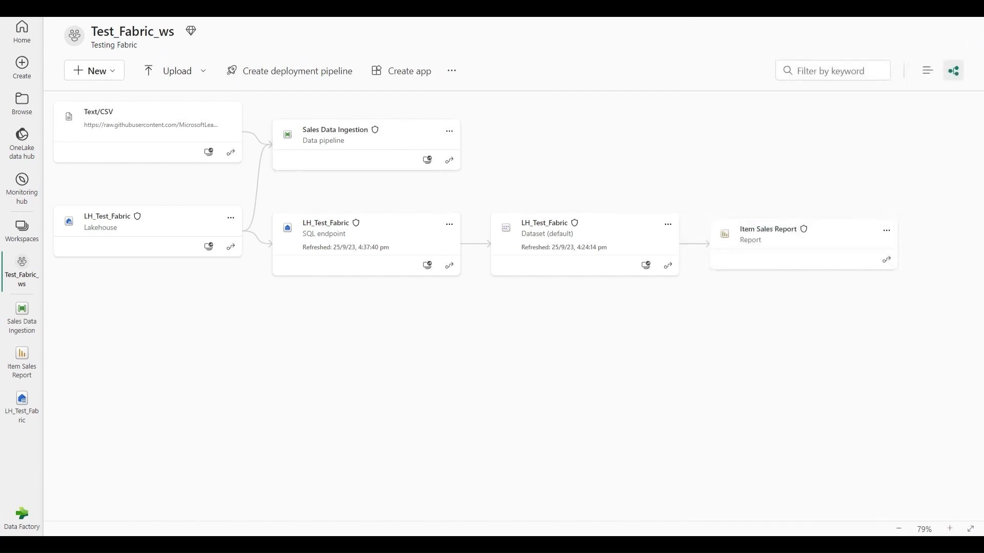